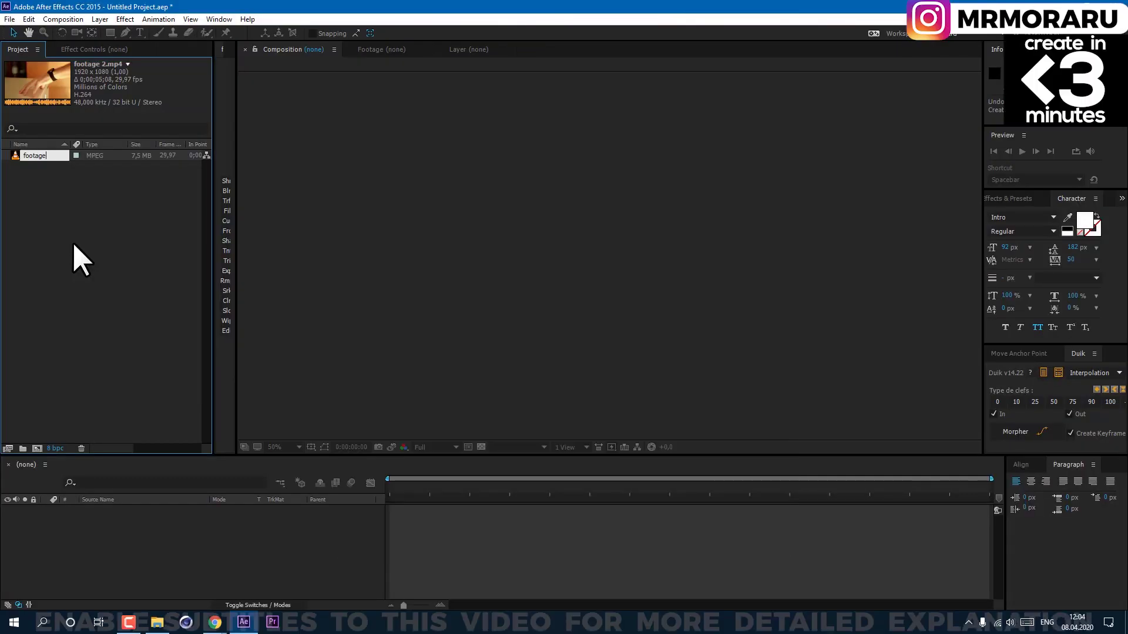
# Rename the imported clip as footage and create a new composition from it
pyautogui.click(47, 223)
pyautogui.moveTo(49, 157); pyautogui.dragTo(40, 448)
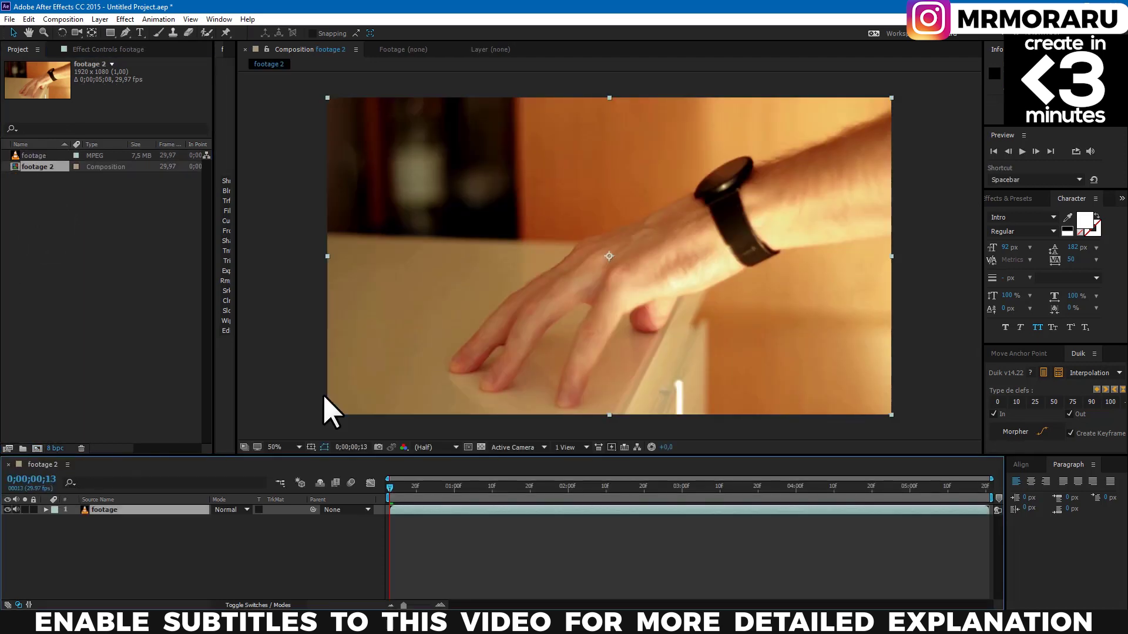
pyautogui.moveTo(413, 495); pyautogui.dragTo(839, 589)
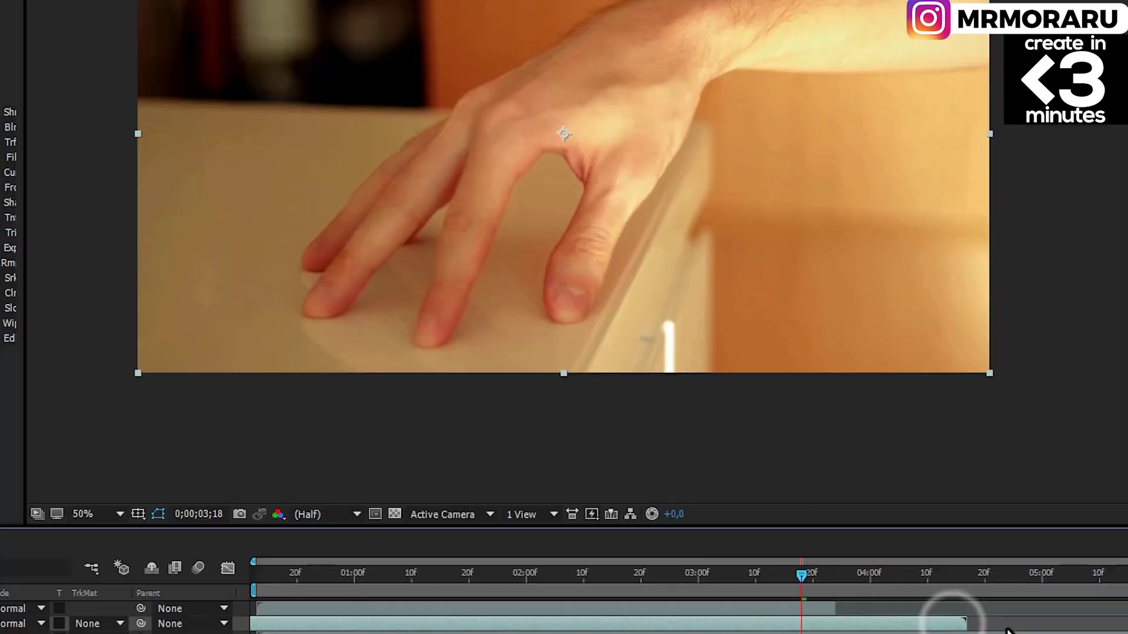
# Slide the second footage layer earlier in the timeline
pyautogui.moveTo(943, 623); pyautogui.dragTo(810, 624)
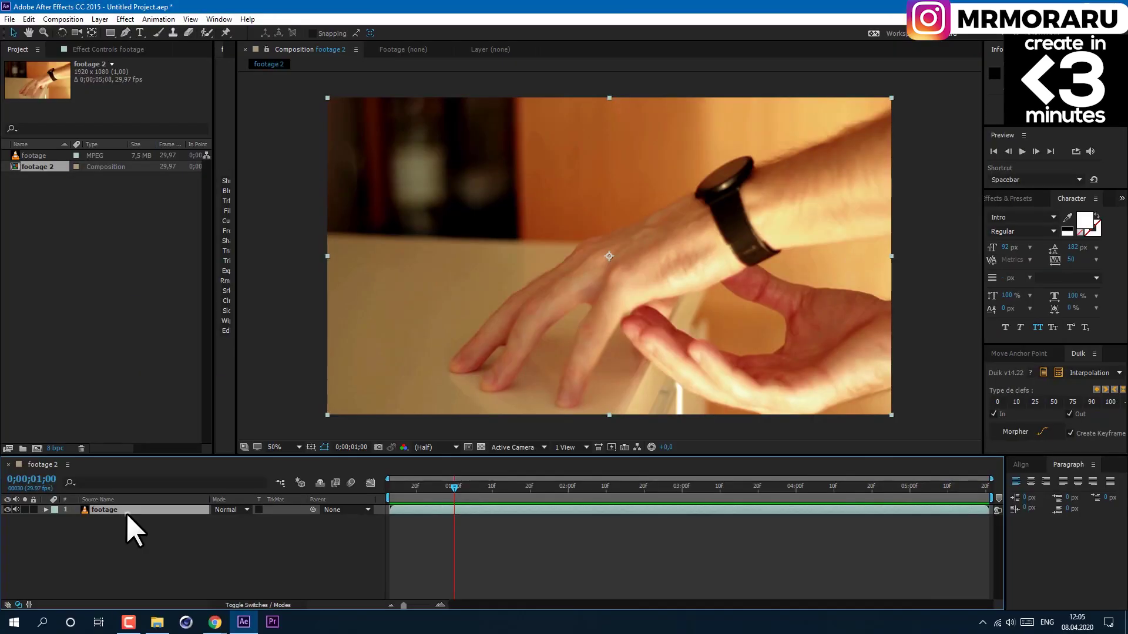
# Duplicate the footage layer and trim the top copy to end at 0;00;03;23, where the hands are clasped
pyautogui.click(128, 509)
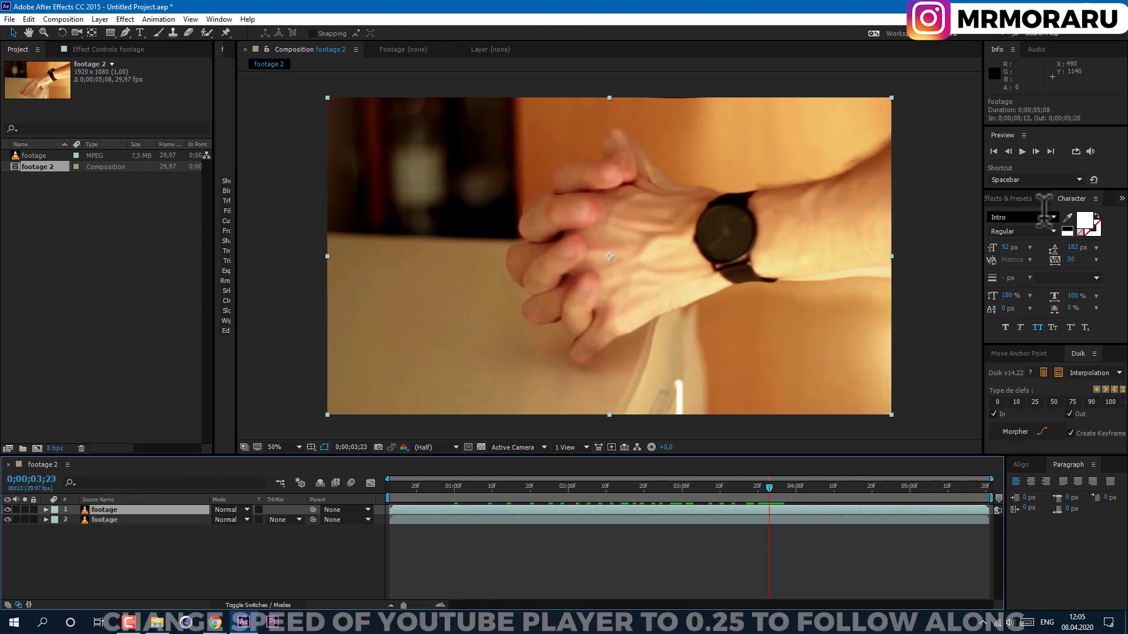
pyautogui.click(1039, 151)
pyautogui.click(1008, 152)
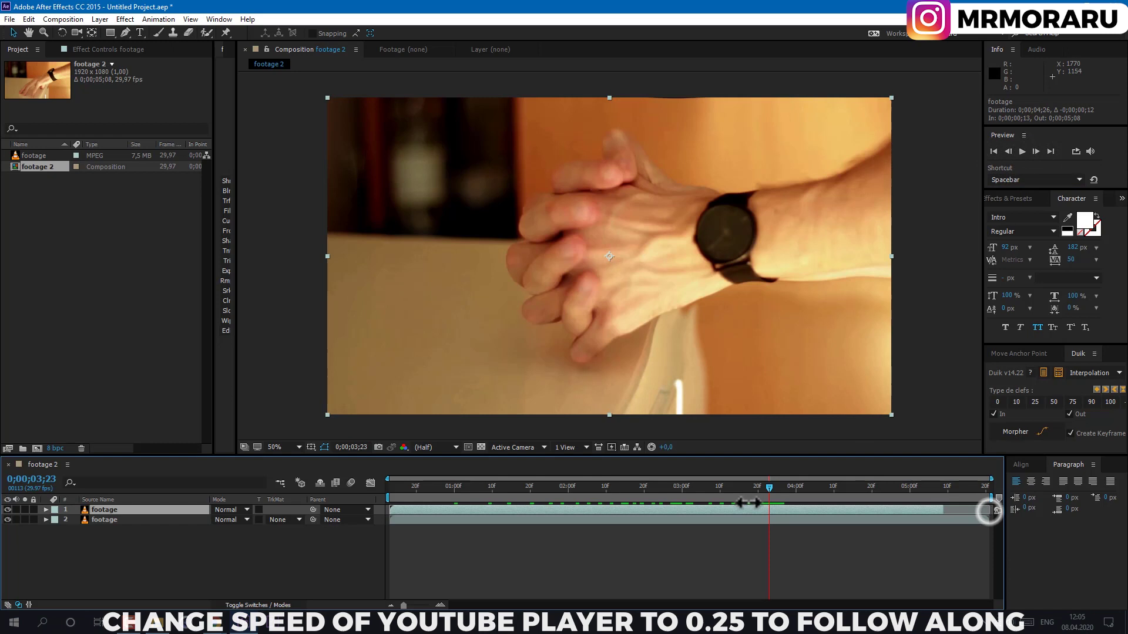
pyautogui.moveTo(991, 510); pyautogui.dragTo(772, 501)
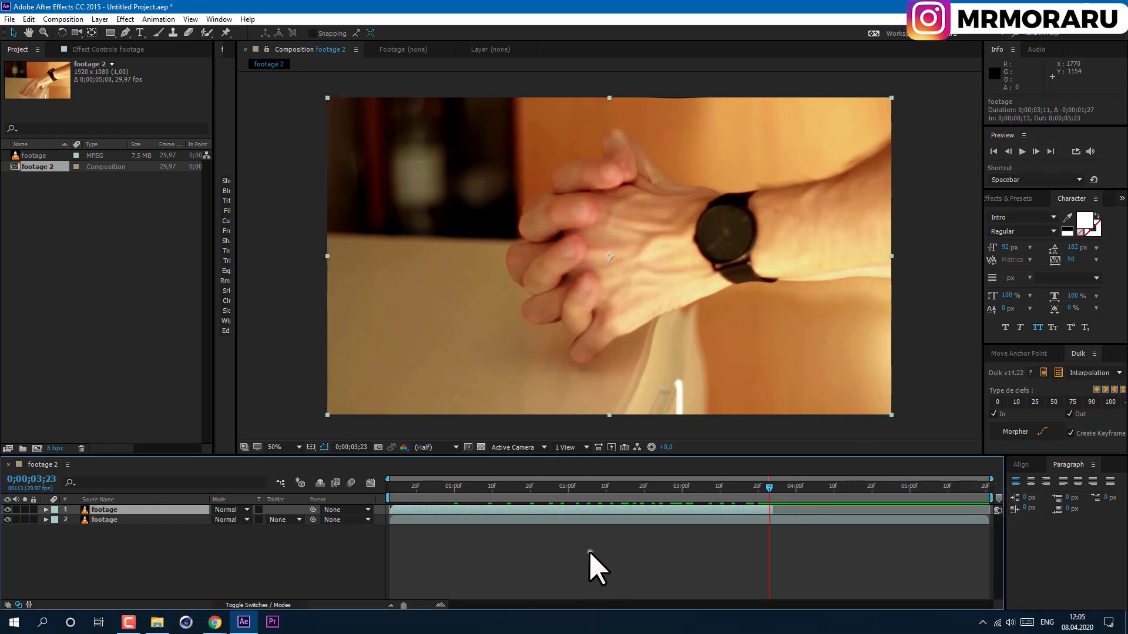
# On the top footage layer's first frame, use the Roto Brush to select everything above the lower edge of the arm and hand
pyautogui.doubleClick(576, 510)
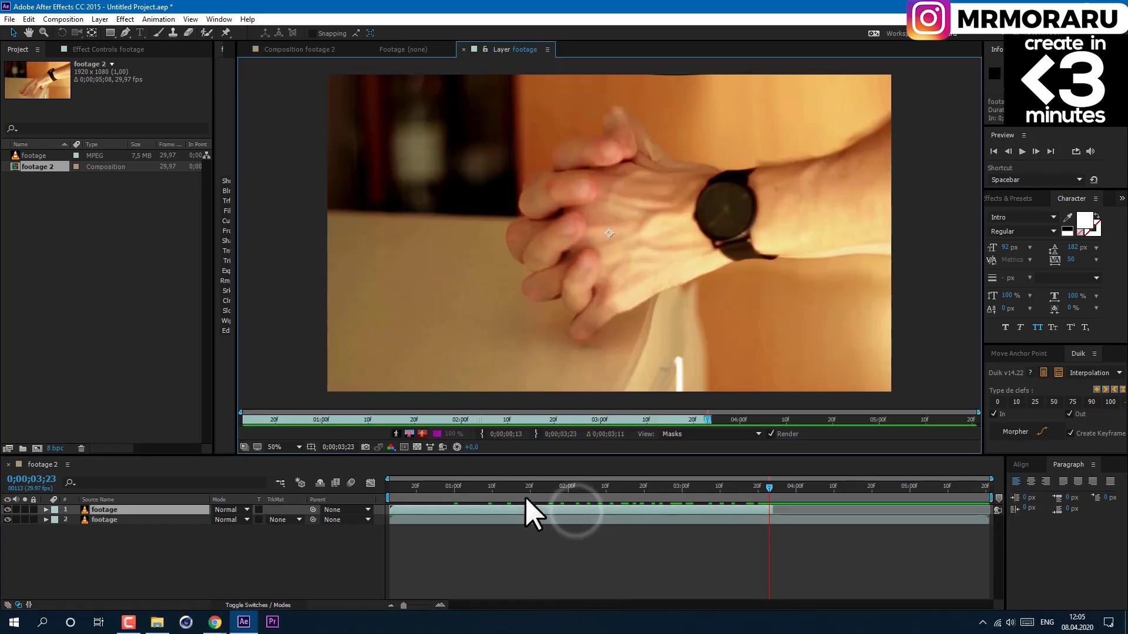
pyautogui.click(202, 34)
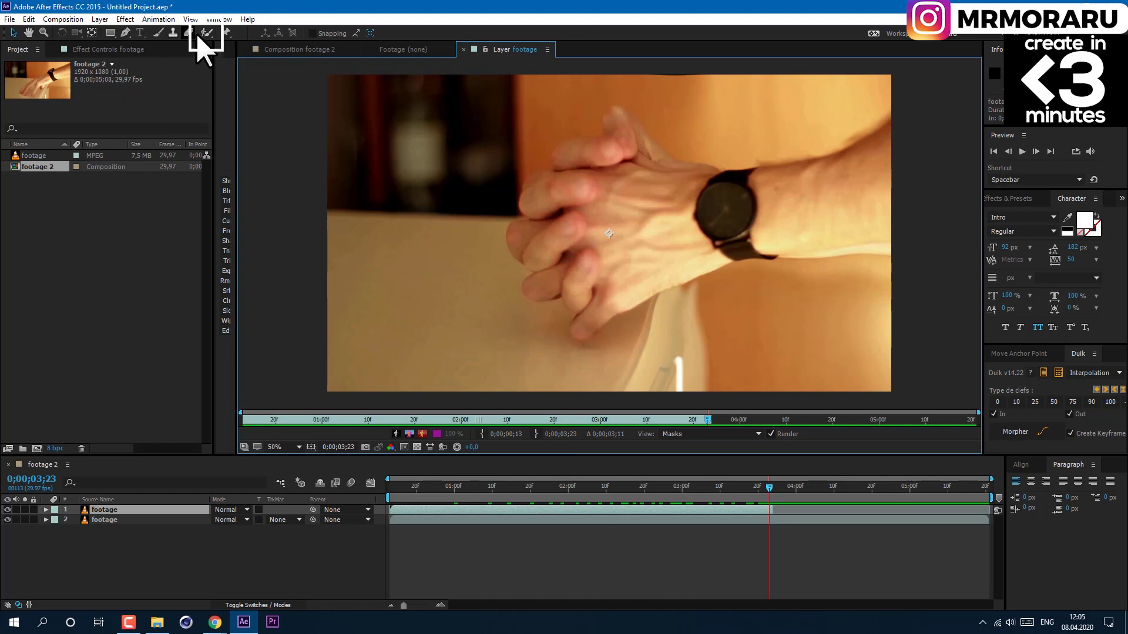
pyautogui.moveTo(707, 420); pyautogui.dragTo(234, 407)
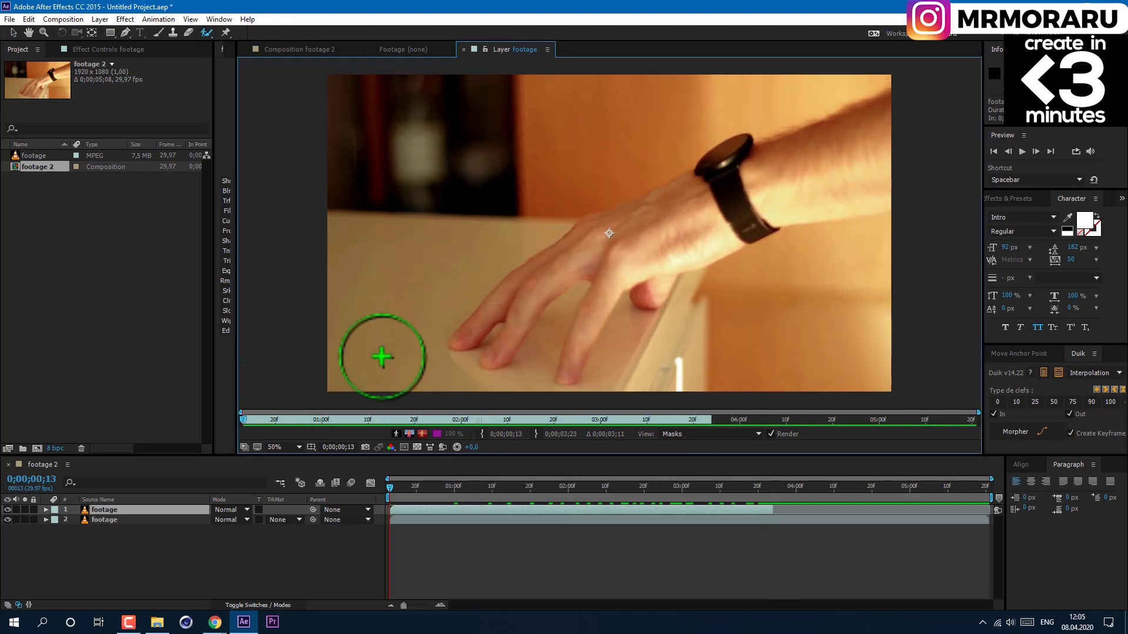
pyautogui.moveTo(542, 379)
pyautogui.mouseDown()
pyautogui.moveTo(640, 262)
pyautogui.moveTo(692, 253)
pyautogui.moveTo(778, 205)
pyautogui.moveTo(819, 204)
pyautogui.moveTo(780, 213)
pyautogui.moveTo(365, 131)
pyautogui.moveTo(841, 123)
pyautogui.moveTo(834, 132)
pyautogui.mouseUp()
pyautogui.moveTo(595, 390)
pyautogui.mouseDown()
pyautogui.moveTo(620, 335)
pyautogui.moveTo(866, 241)
pyautogui.moveTo(899, 213)
pyautogui.mouseUp()
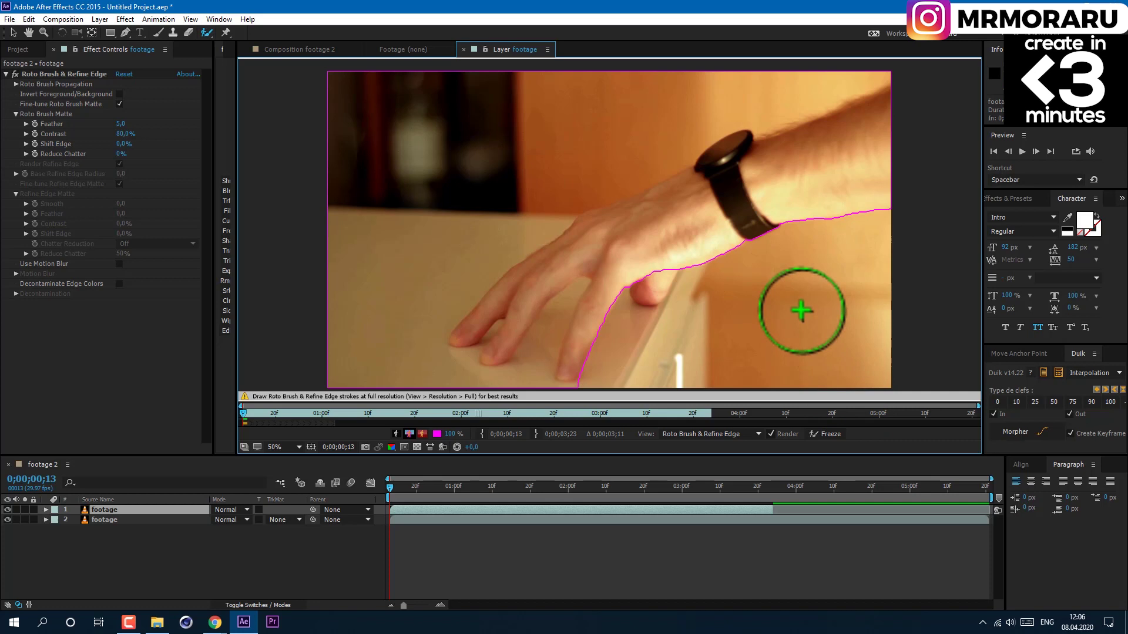
# Extend the Roto Brush span to the end of the trimmed layer, propagate the selection through it, and freeze it
pyautogui.click(1035, 152)
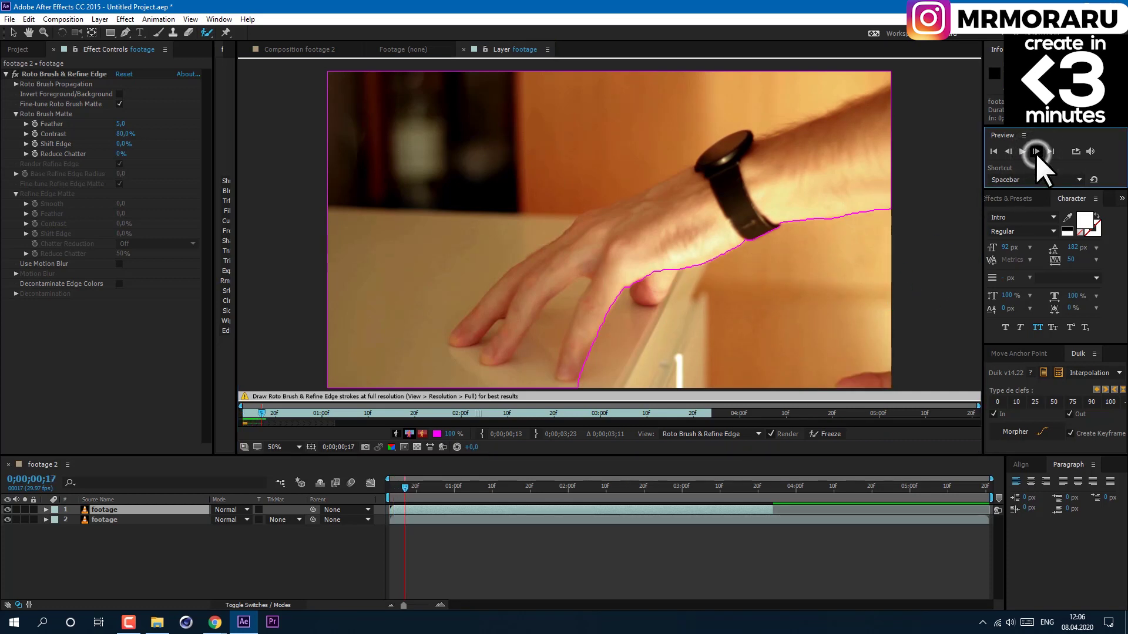
pyautogui.click(1036, 151)
pyautogui.click(1036, 152)
pyautogui.click(1035, 151)
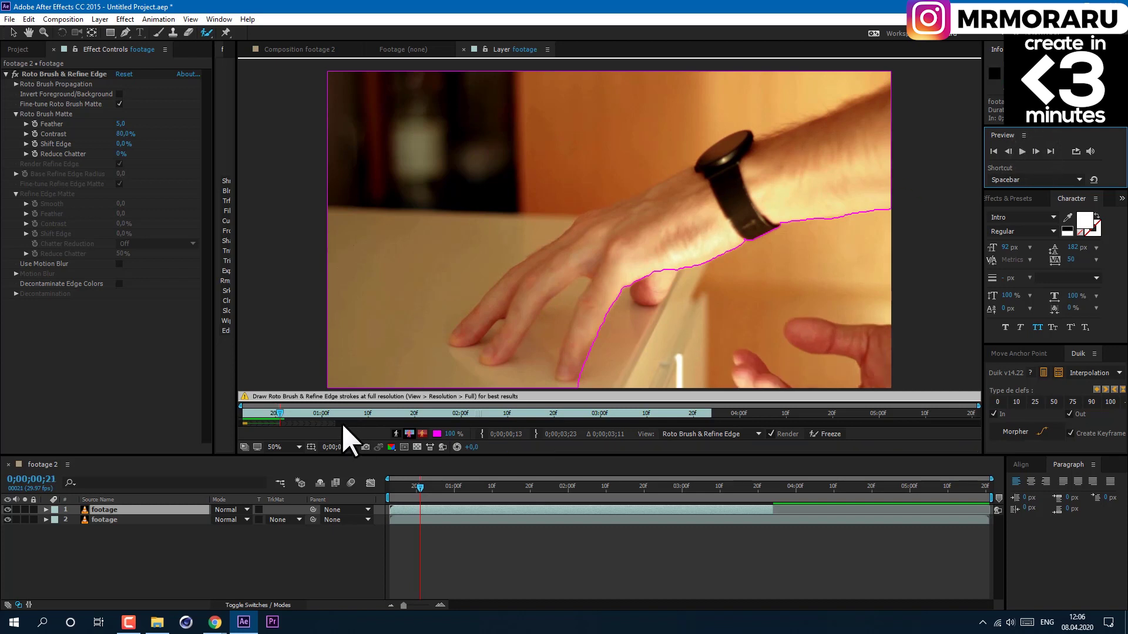
pyautogui.moveTo(333, 423); pyautogui.dragTo(697, 439)
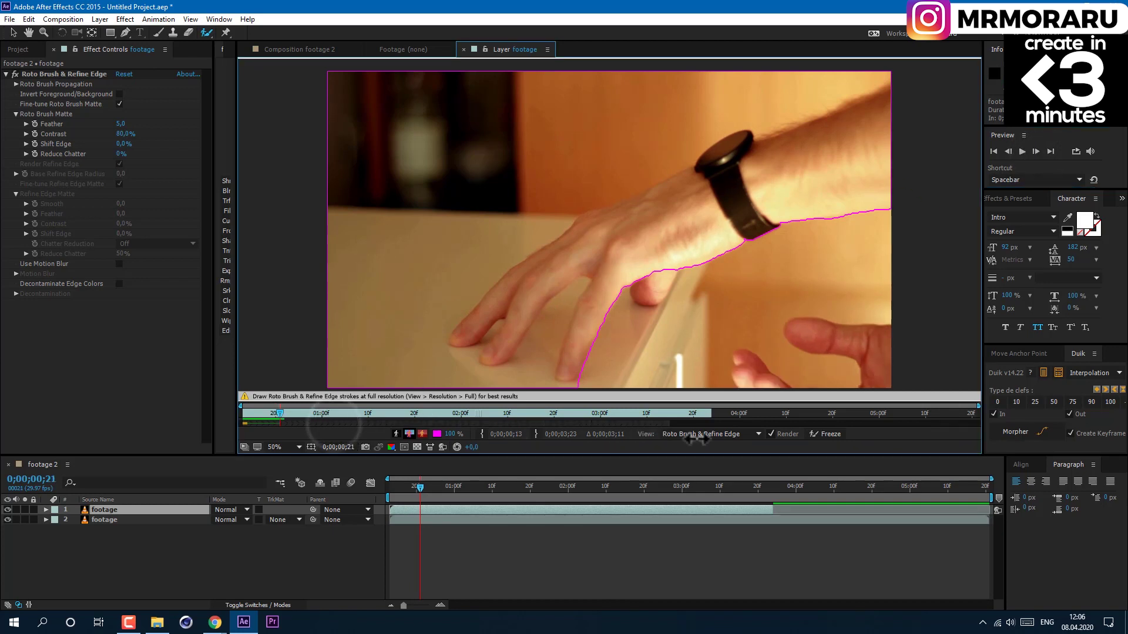
pyautogui.click(1025, 151)
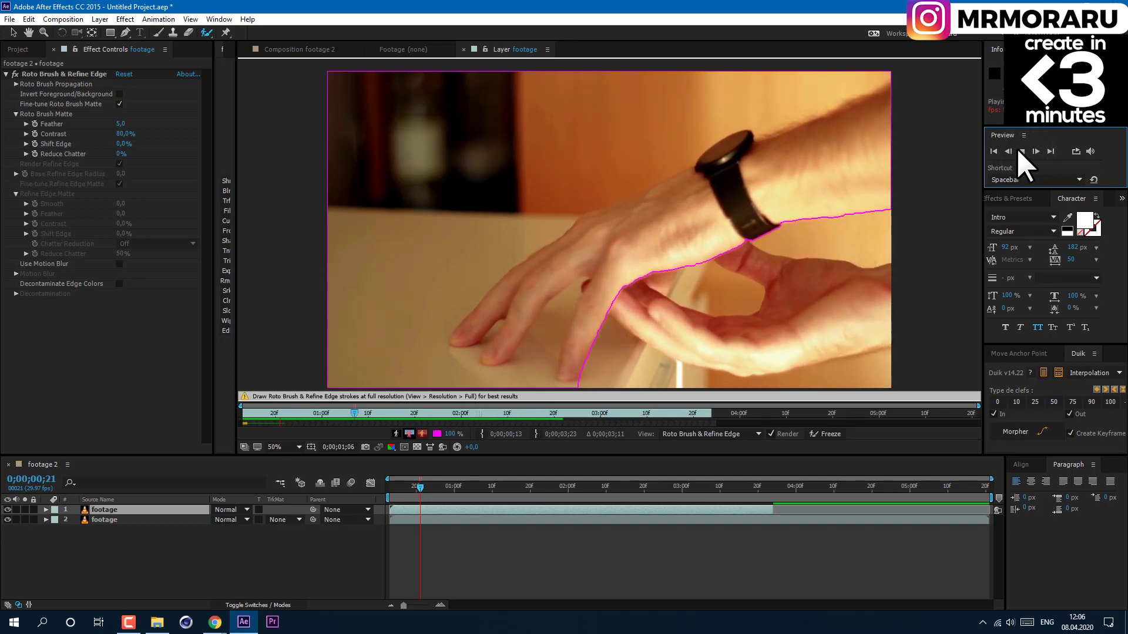
pyautogui.click(1021, 151)
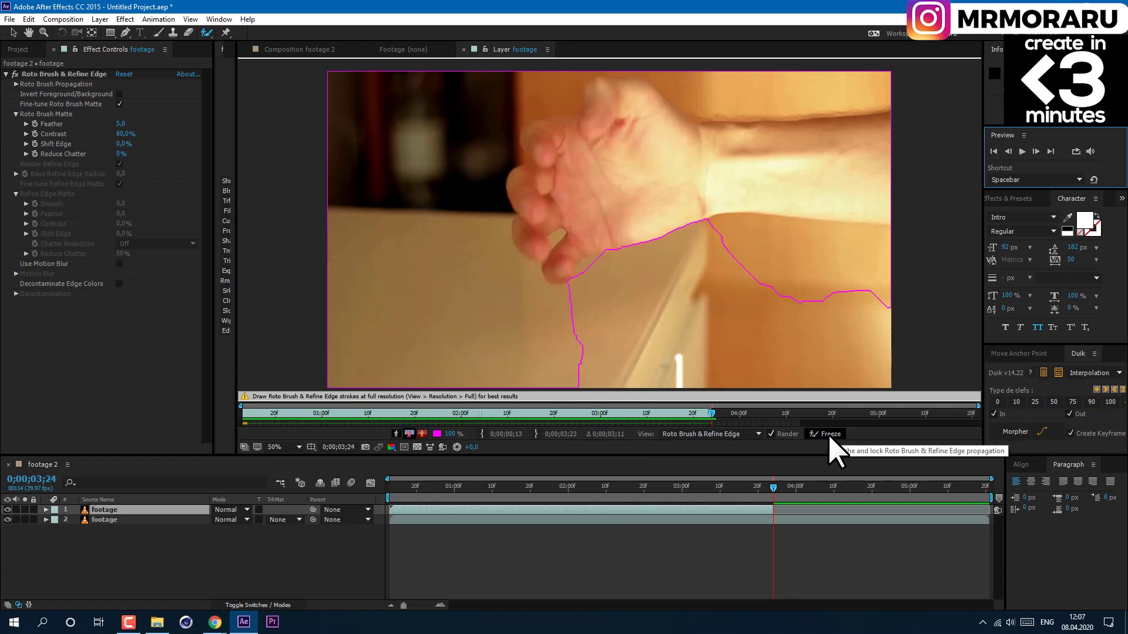
pyautogui.click(829, 435)
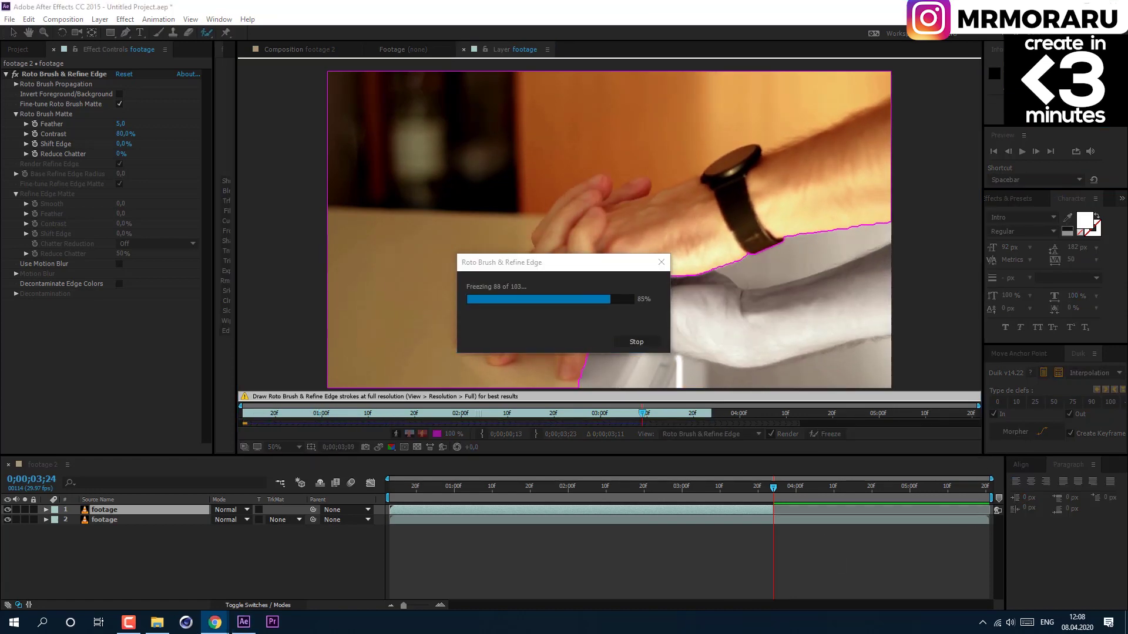
# Return to the footage 2 composition and duplicate the bottom footage layer
pyautogui.click(300, 49)
pyautogui.click(118, 520)
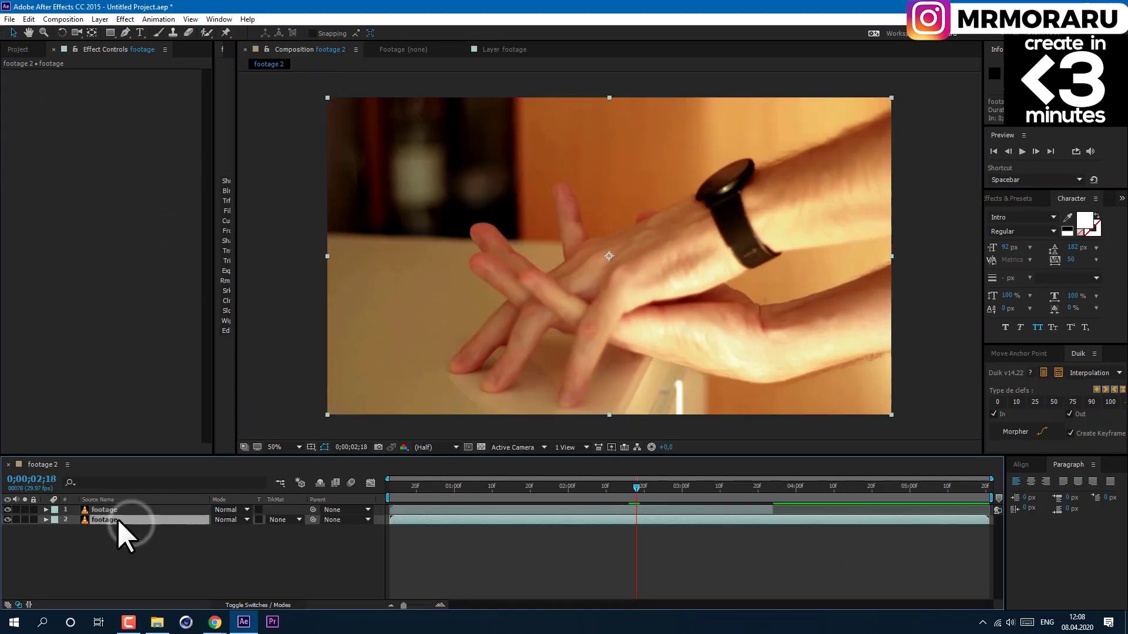
pyautogui.click(29, 19)
pyautogui.click(54, 174)
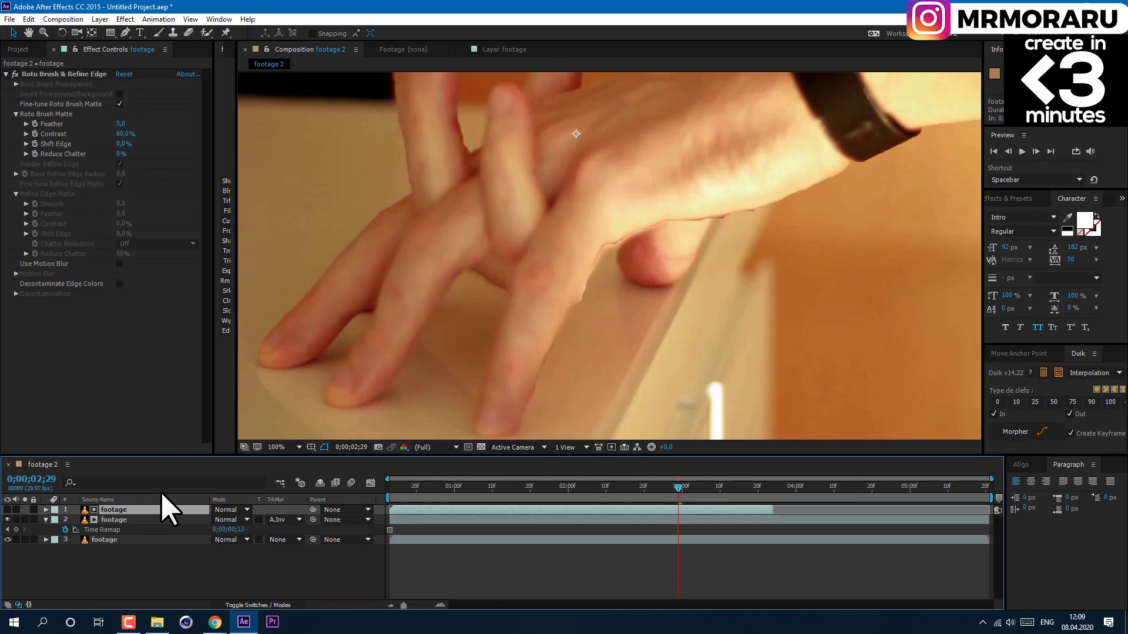
# Rename the top rotoscoped layer as matte
pyautogui.press('Return')
pyautogui.write('ma')
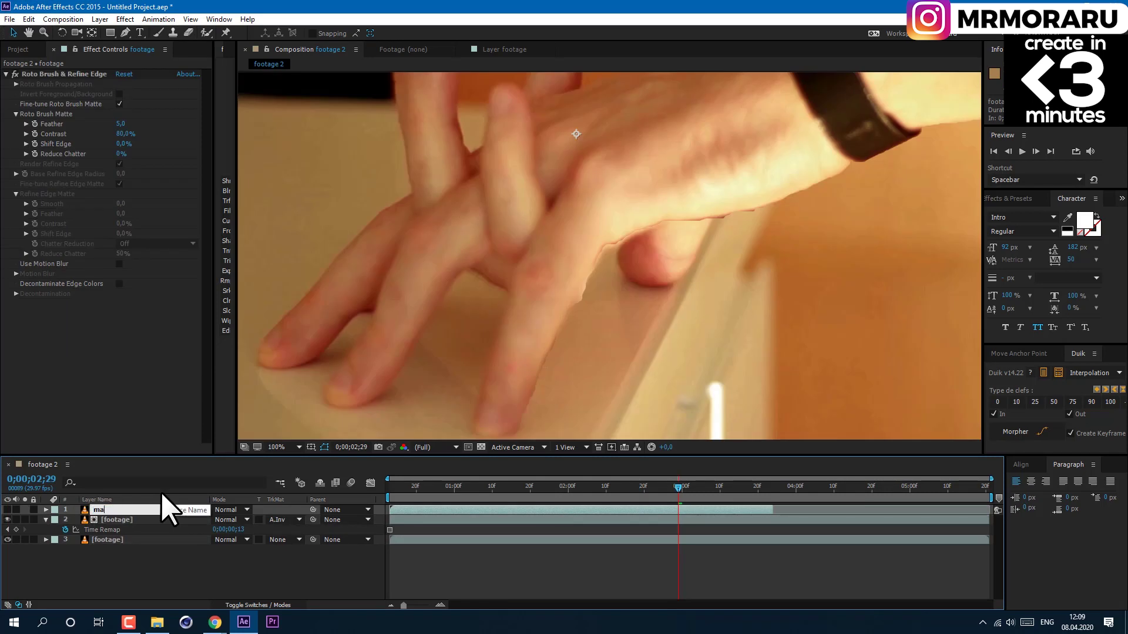
pyautogui.write('tte')
pyautogui.press('Return')
# Set the matte layer's Roto Brush Feather to 55 and Shift Edge to -15%
pyautogui.click(120, 124)
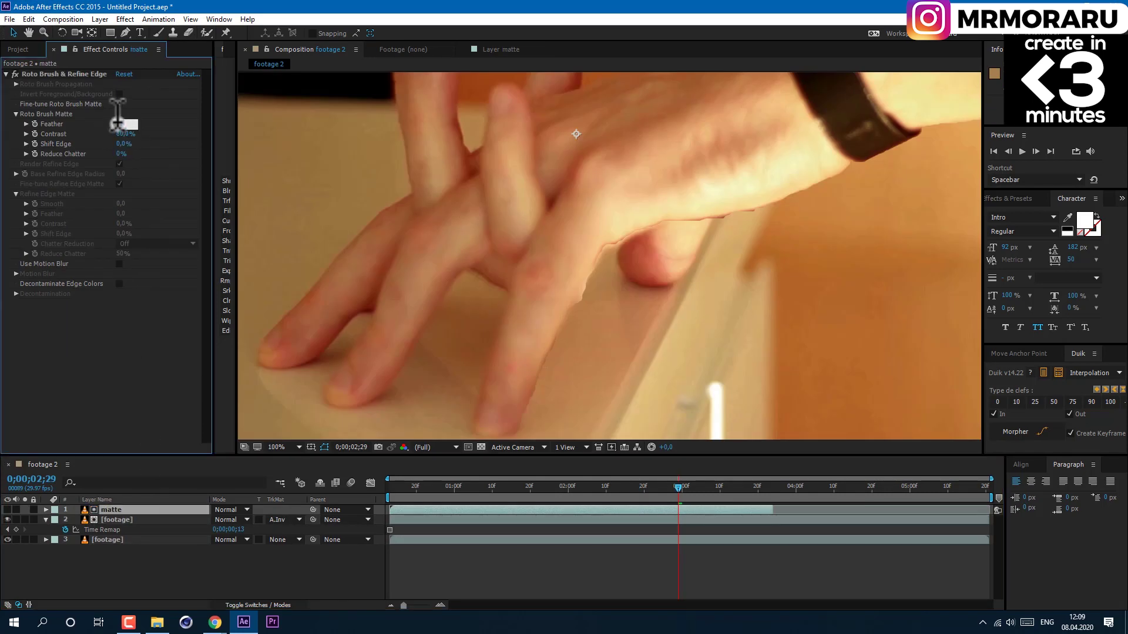
pyautogui.write('55')
pyautogui.press('Return')
pyautogui.click(121, 144)
pyautogui.write('-15')
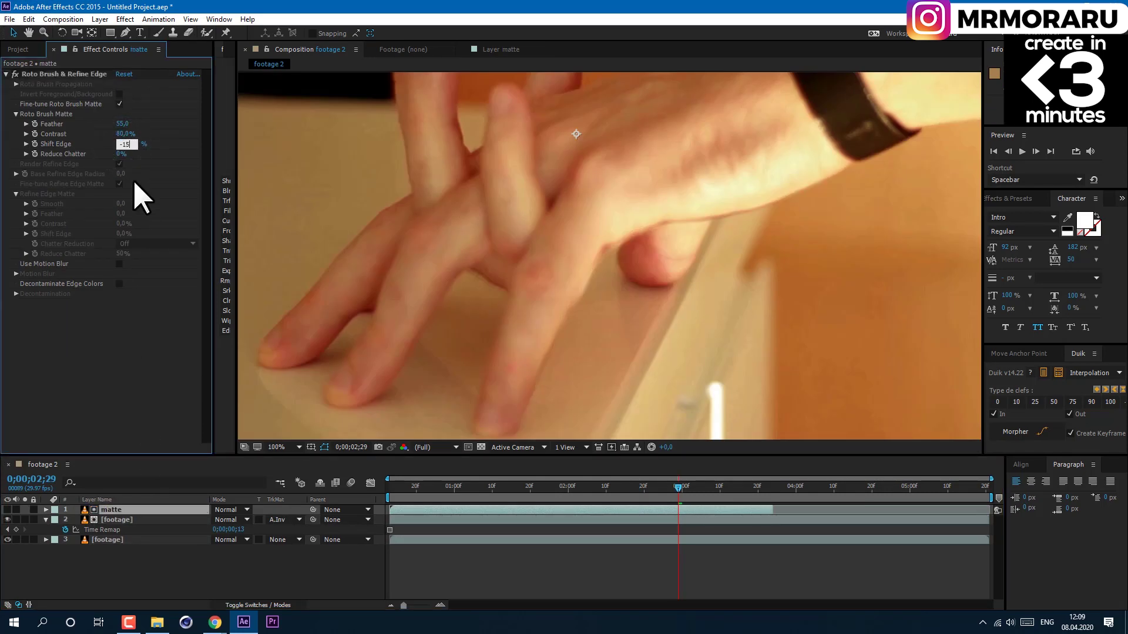
pyautogui.press('Return')
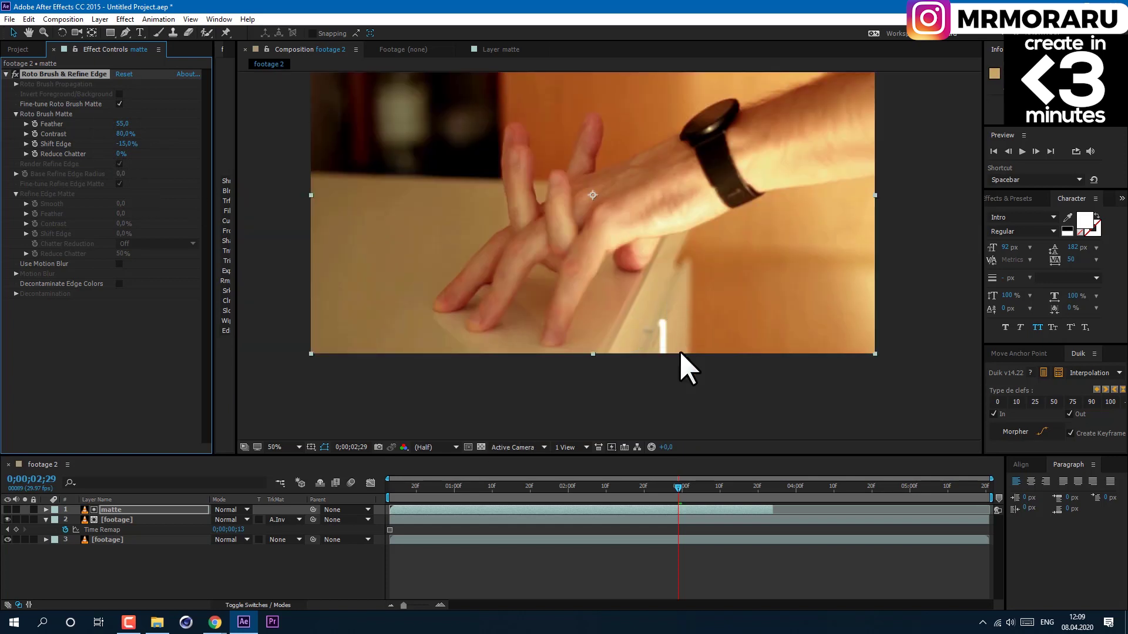
# Slide the footage layer below the matte earlier until its empty-table frame falls at 0;00;03;18, and apply Freeze Frame there
pyautogui.click(852, 520)
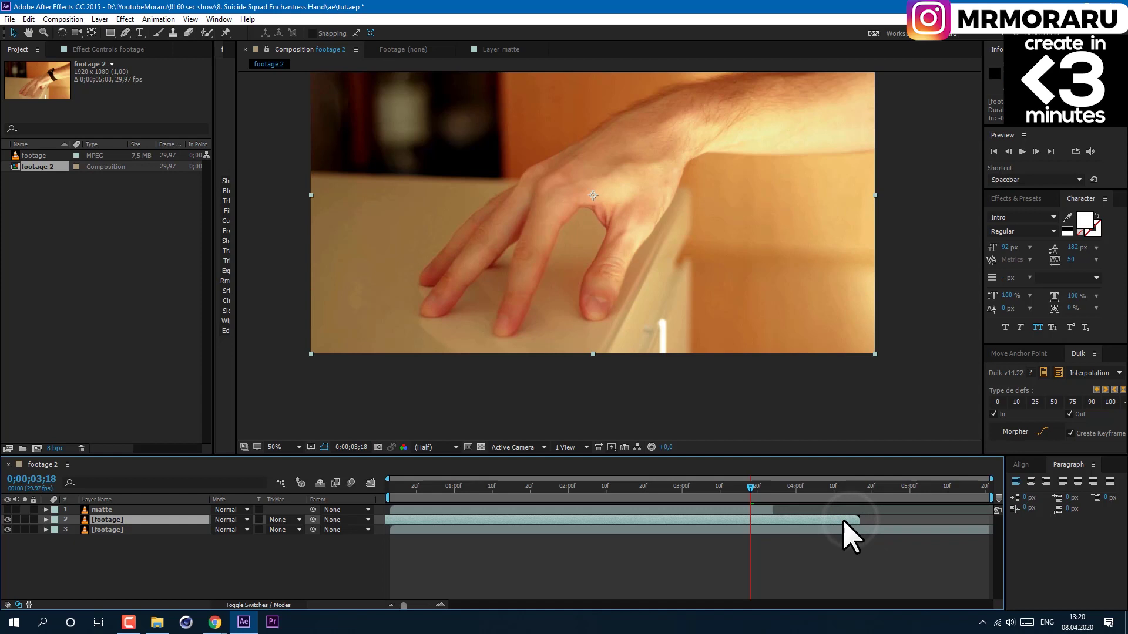
pyautogui.moveTo(844, 519); pyautogui.dragTo(743, 526)
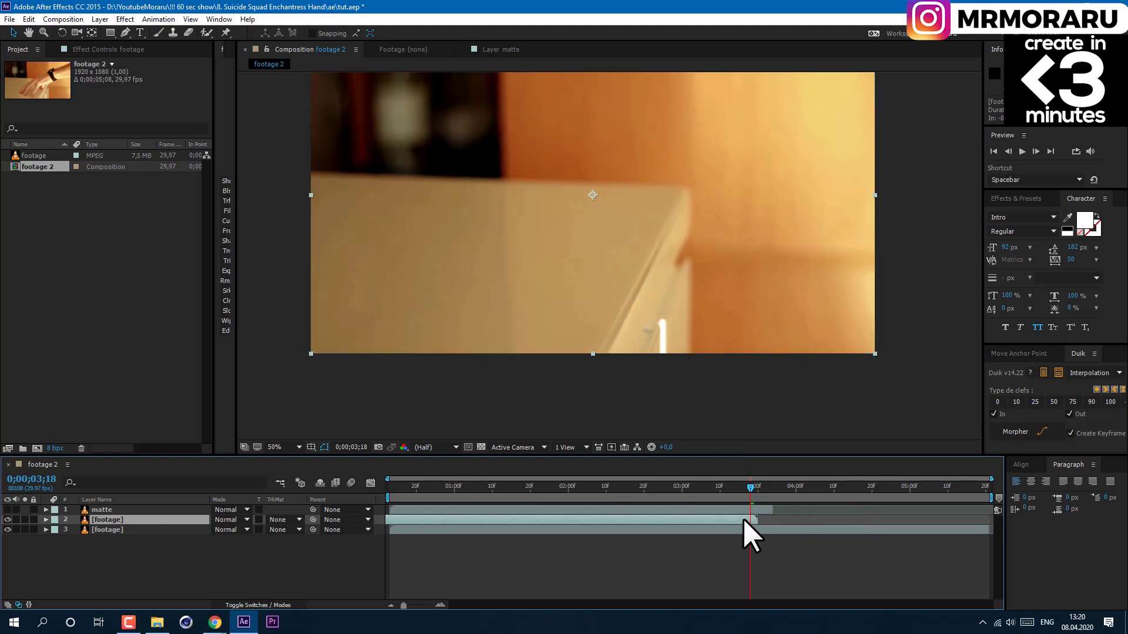
pyautogui.rightClick(743, 520)
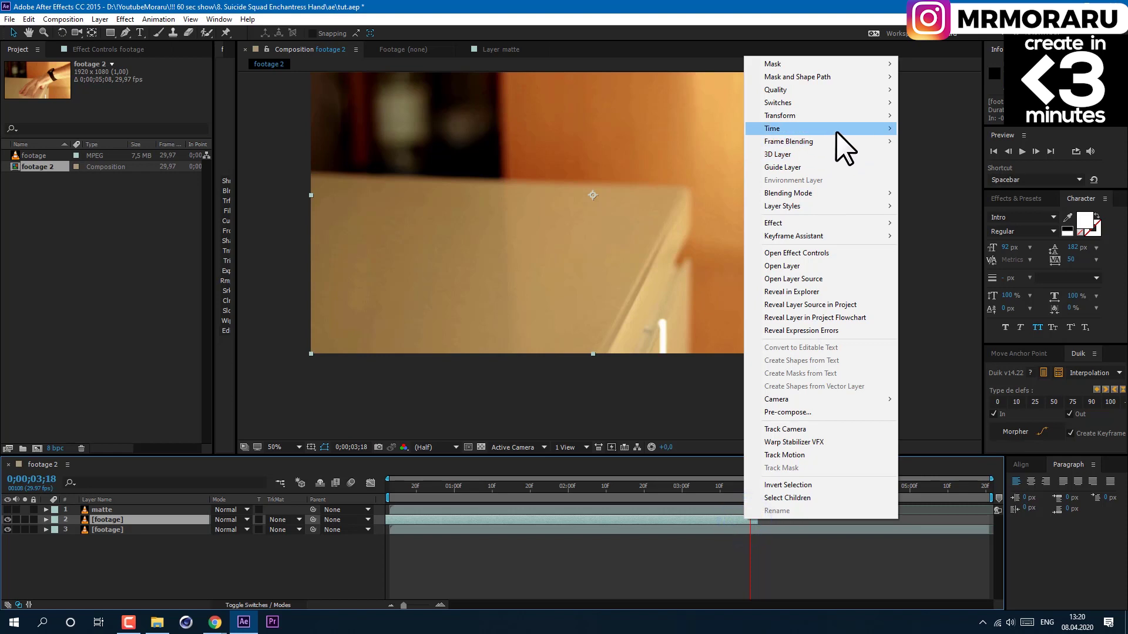
pyautogui.moveTo(836, 131)
pyautogui.click(914, 169)
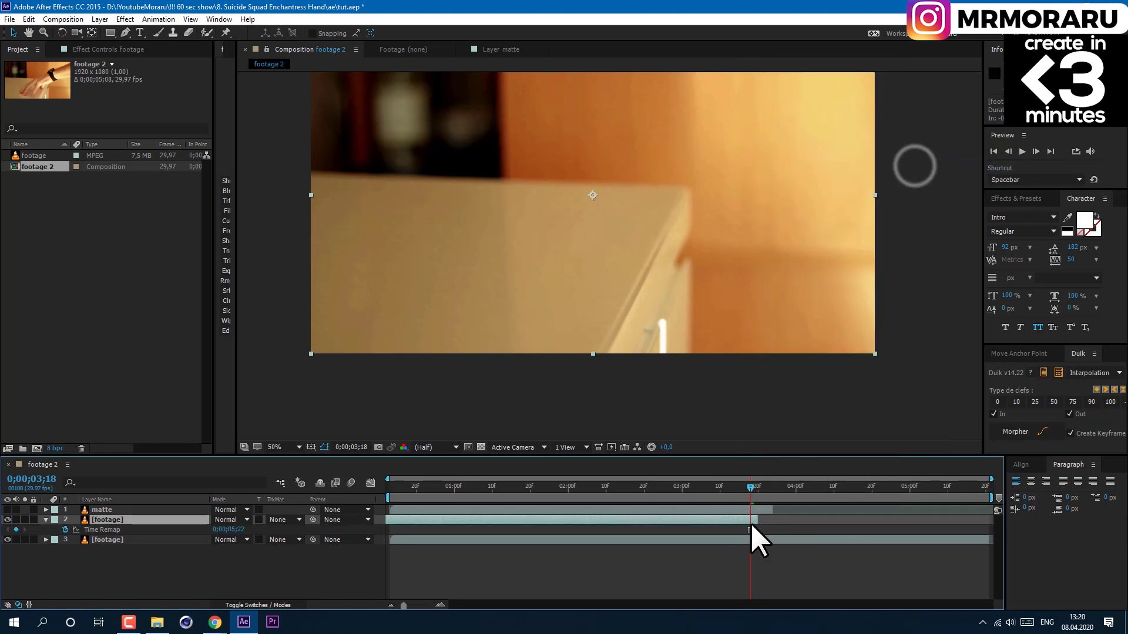
# Set the frozen footage layer's track matte to Alpha Inverted Matte "matte" and preview the composite
pyautogui.click(283, 520)
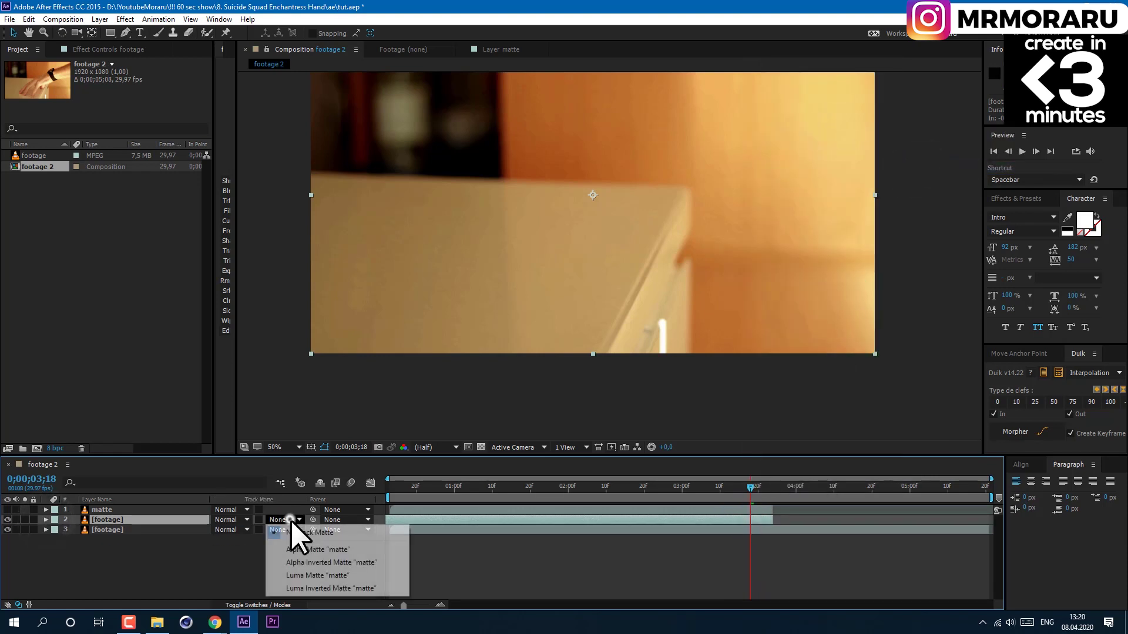
pyautogui.click(306, 563)
pyautogui.press('space')
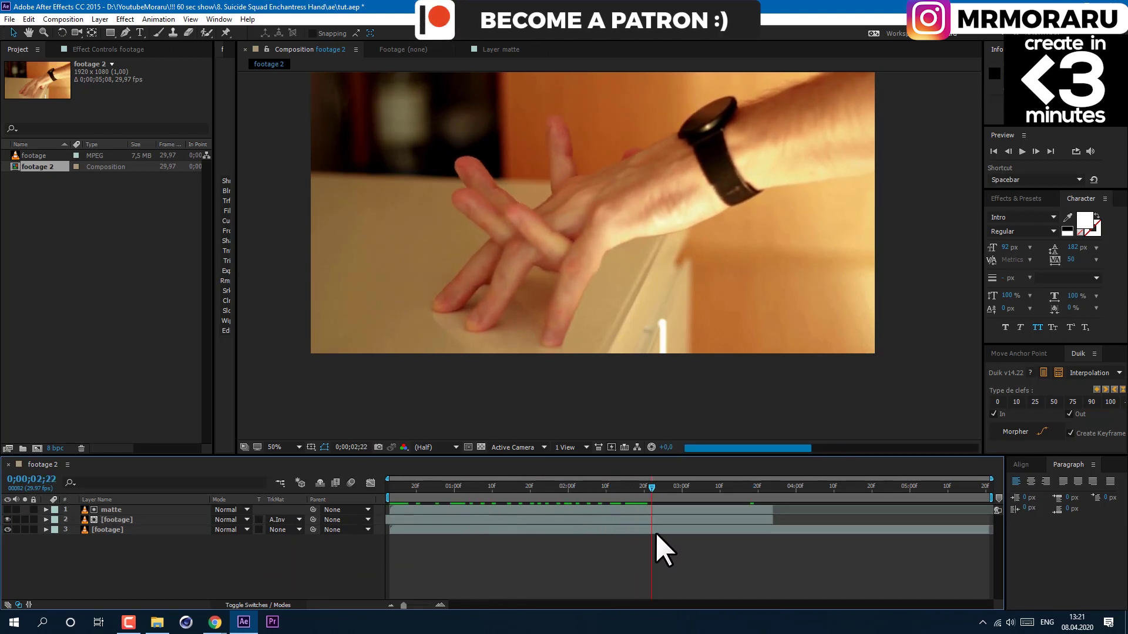
# Duplicate the bottom footage layer
pyautogui.click(115, 530)
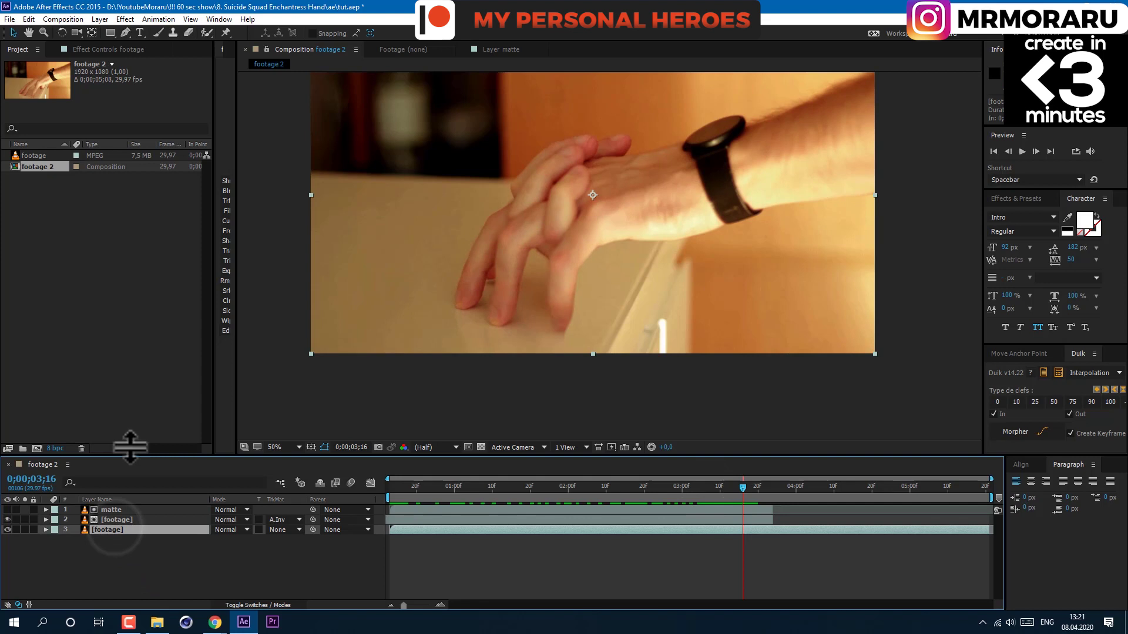
pyautogui.click(29, 19)
pyautogui.click(91, 172)
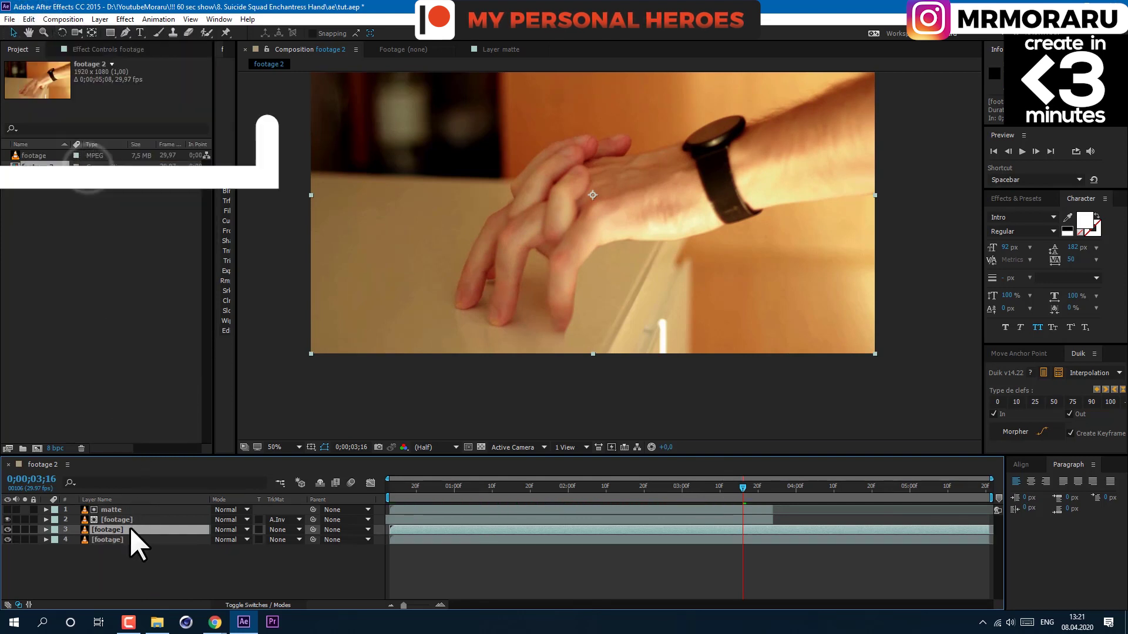
# Draw a closed Pen tool mask on the duplicated footage layer around the tabletop area below the fingertips
pyautogui.click(125, 33)
pyautogui.click(470, 337)
pyautogui.moveTo(566, 334); pyautogui.dragTo(630, 332)
pyautogui.moveTo(601, 371); pyautogui.dragTo(576, 373)
pyautogui.moveTo(486, 375); pyautogui.dragTo(470, 360)
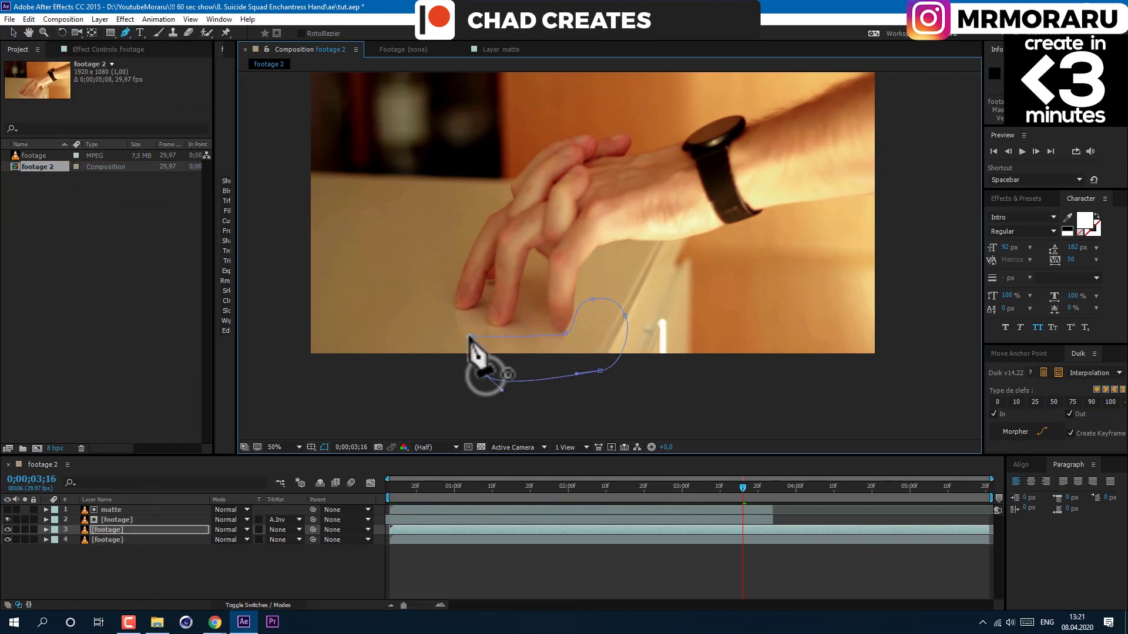
pyautogui.click(470, 336)
# Move the masked footage layer to the top of the layer stack and reshape its mask around the fingertips
pyautogui.moveTo(123, 531); pyautogui.dragTo(124, 506)
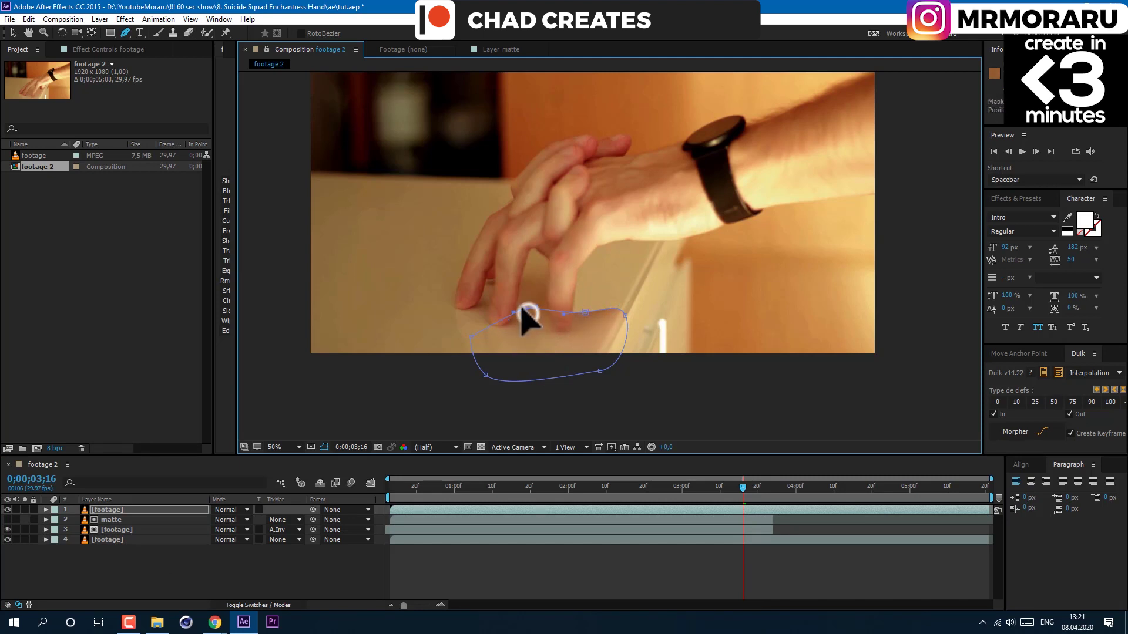
pyautogui.moveTo(625, 316); pyautogui.dragTo(574, 307)
# Set the mask feather of the top footage layer to 55 pixels
pyautogui.press('f')
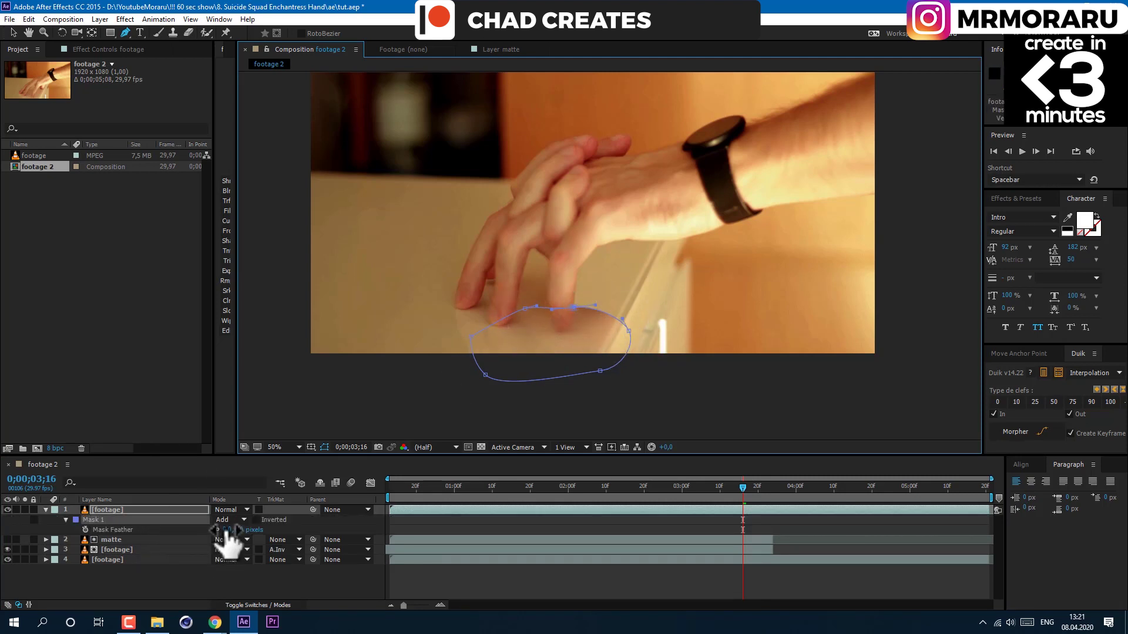
pyautogui.moveTo(228, 531); pyautogui.dragTo(229, 531)
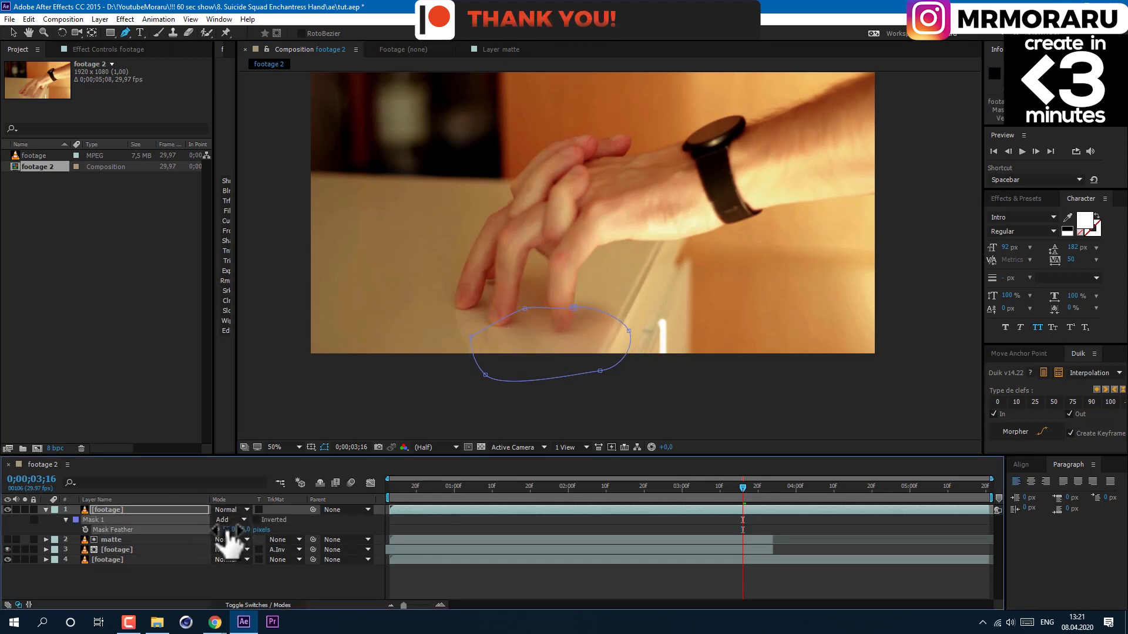
pyautogui.click(286, 573)
# Collapse the masked footage layer's properties and trim its end to match the end of the matte layer
pyautogui.click(45, 510)
pyautogui.click(783, 508)
pyautogui.moveTo(990, 510); pyautogui.dragTo(769, 510)
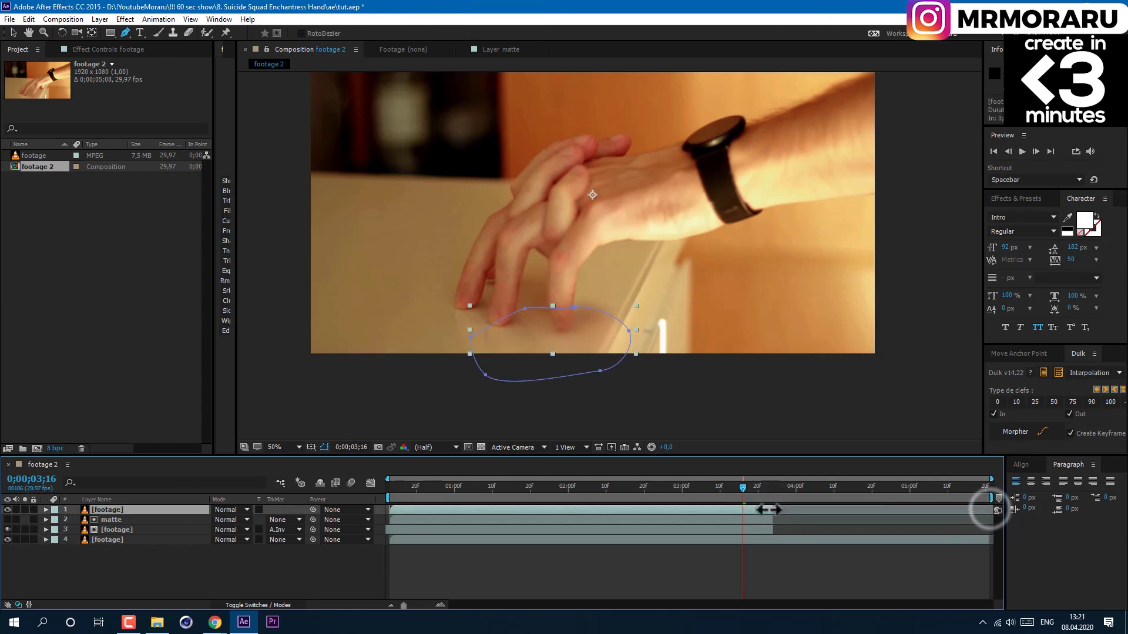
# Duplicate the bottom footage layer, move the copy to the top of the layer stack and rename it finger
pyautogui.click(112, 540)
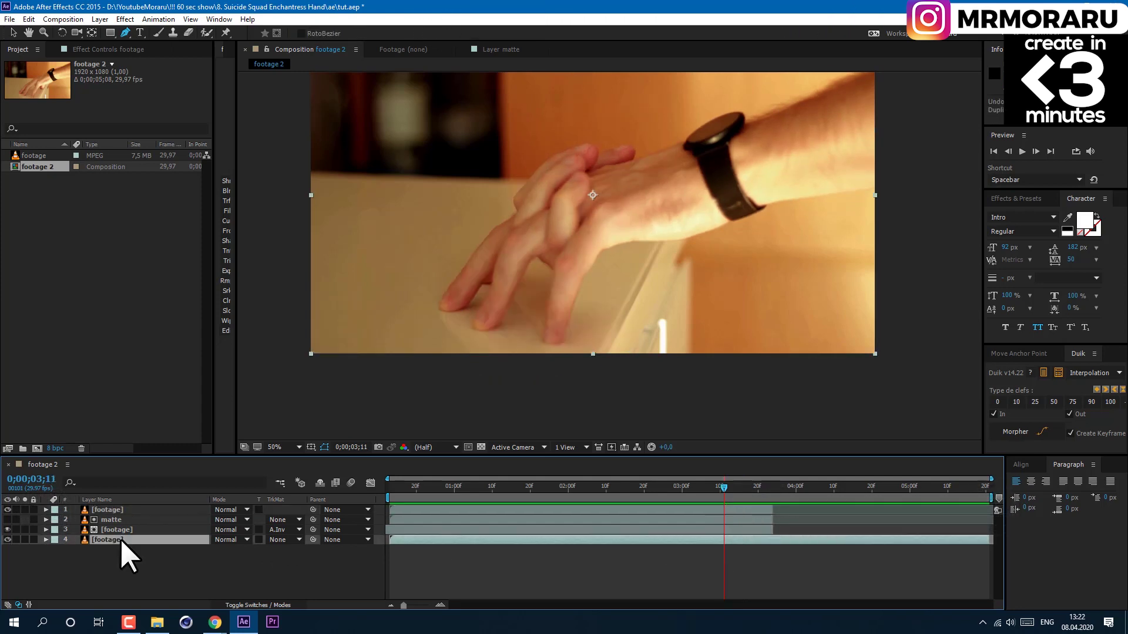
pyautogui.click(29, 19)
pyautogui.click(56, 171)
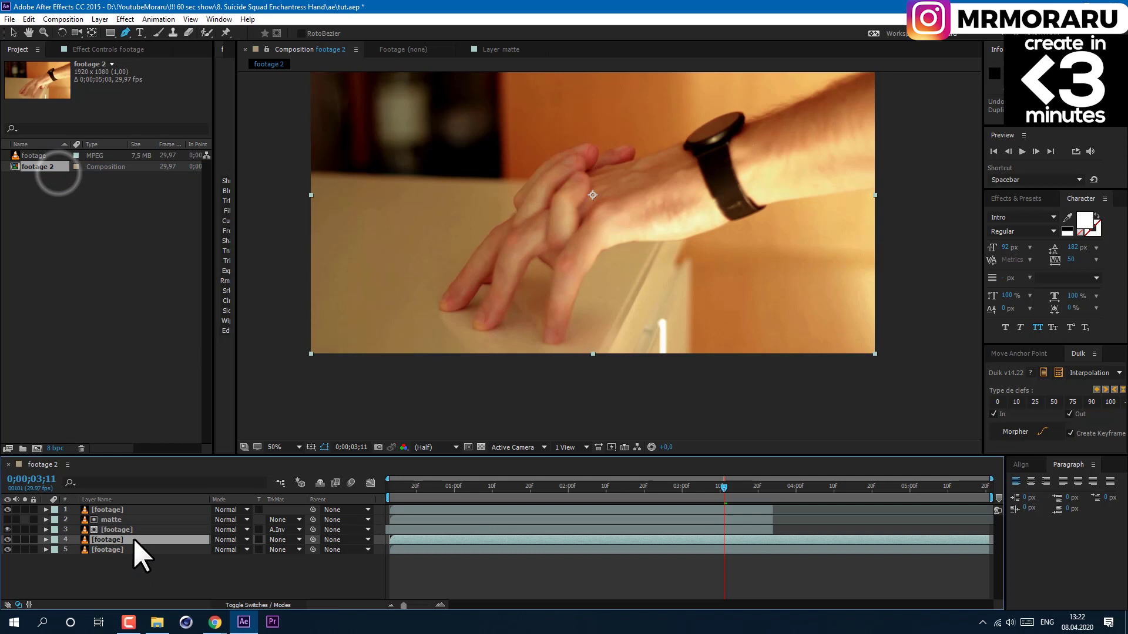
pyautogui.moveTo(135, 540); pyautogui.dragTo(135, 511)
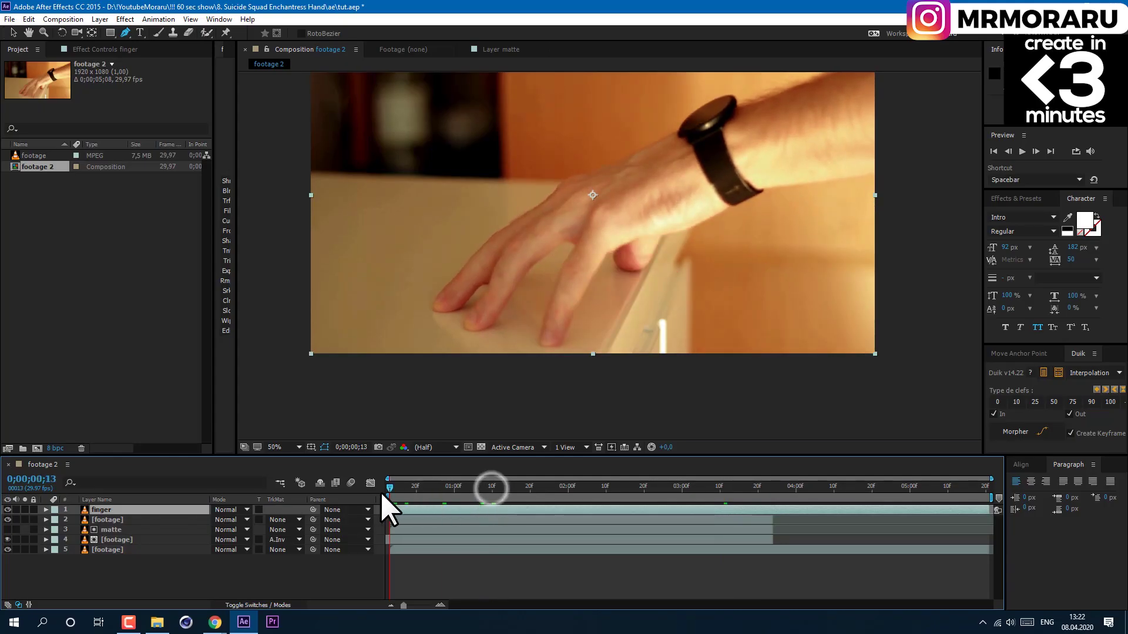
# Freeze the finger layer on the frame at 0;00;00;13
pyautogui.rightClick(420, 508)
pyautogui.moveTo(523, 118)
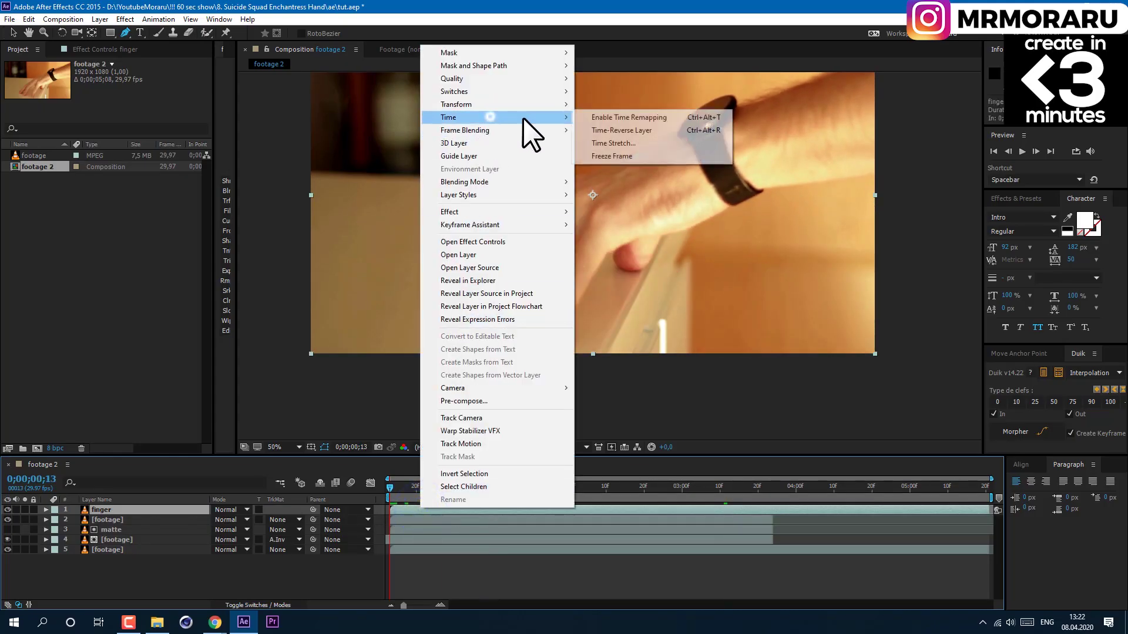
pyautogui.click(633, 154)
# Duplicate the matte layer and place the copy directly above the finger layer
pyautogui.click(111, 539)
pyautogui.click(29, 19)
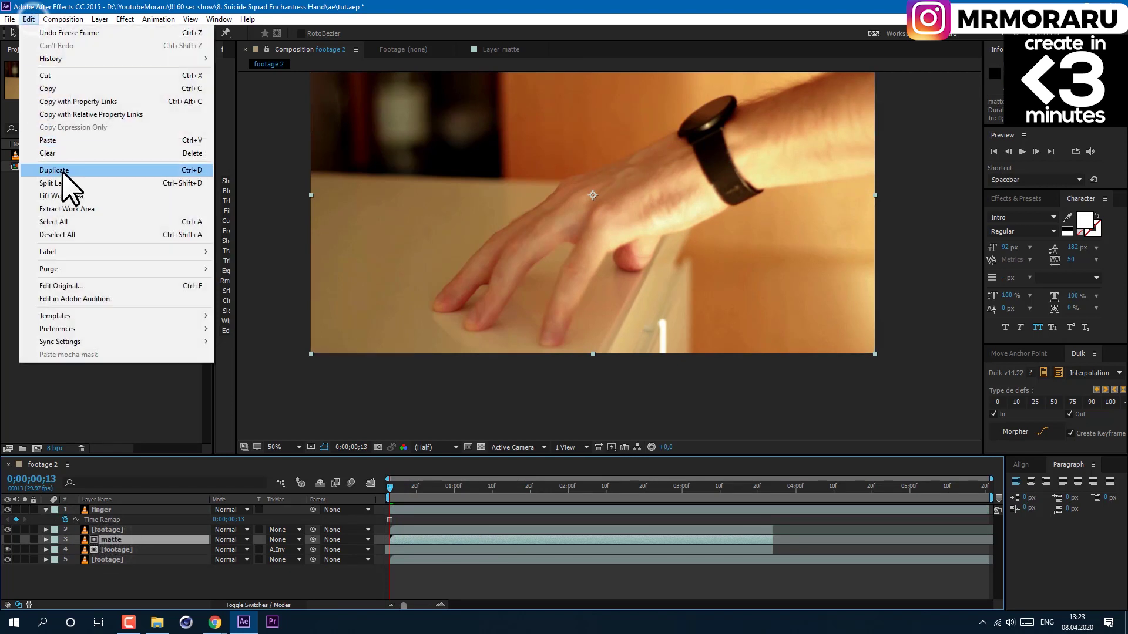
pyautogui.click(63, 173)
pyautogui.moveTo(118, 539); pyautogui.dragTo(118, 509)
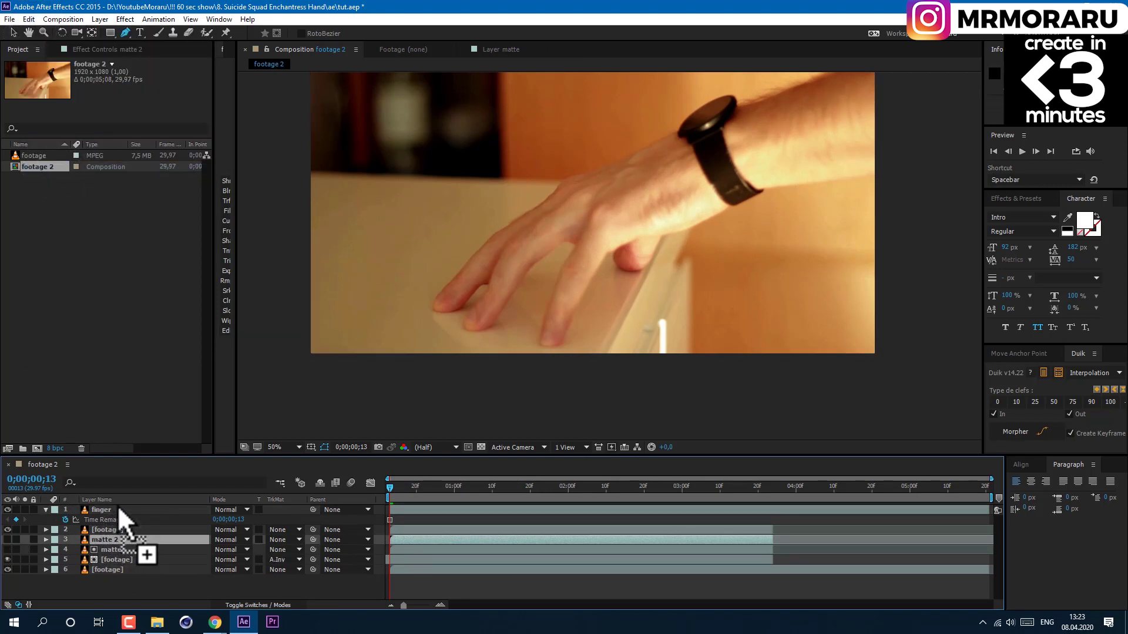
pyautogui.moveTo(118, 508); pyautogui.dragTo(118, 508)
# Set the finger layer's track matte to Alpha Inverted Matte "matte 2"
pyautogui.click(136, 523)
pyautogui.click(285, 521)
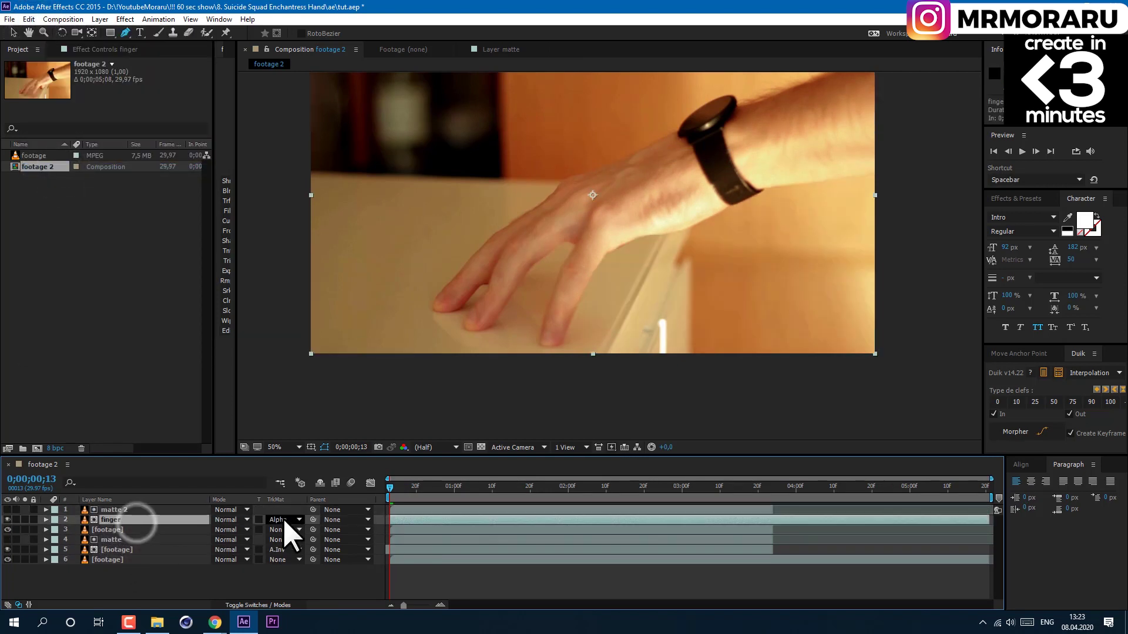
pyautogui.click(285, 522)
pyautogui.click(297, 562)
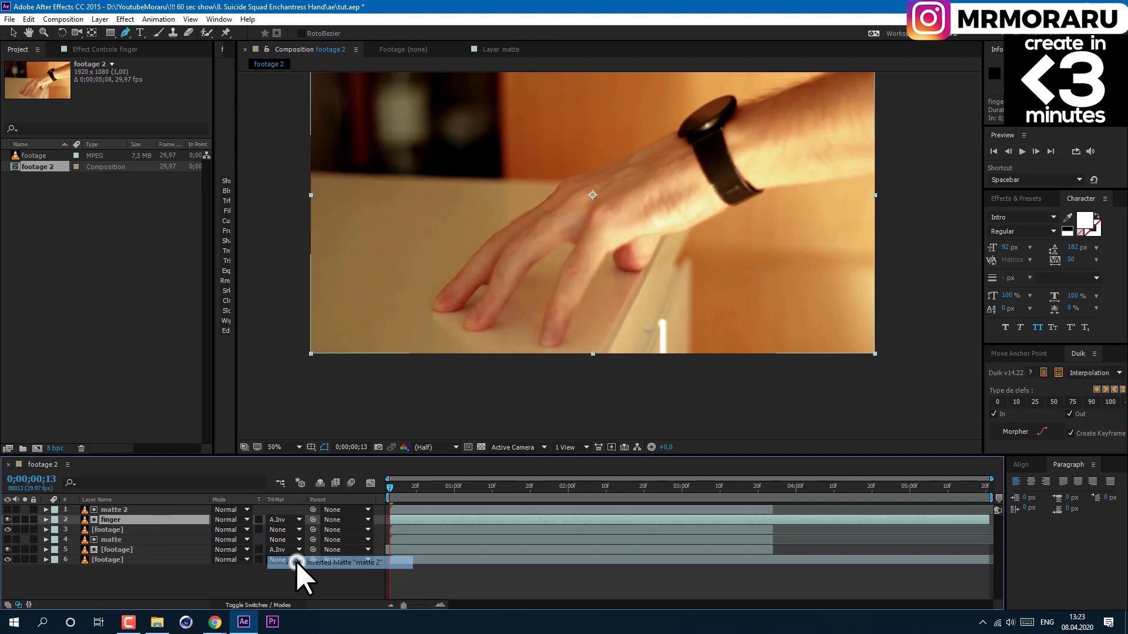
# Draw a closed Pen tool mask around the thumb on the finger layer and increase its mask feather
pyautogui.click(120, 521)
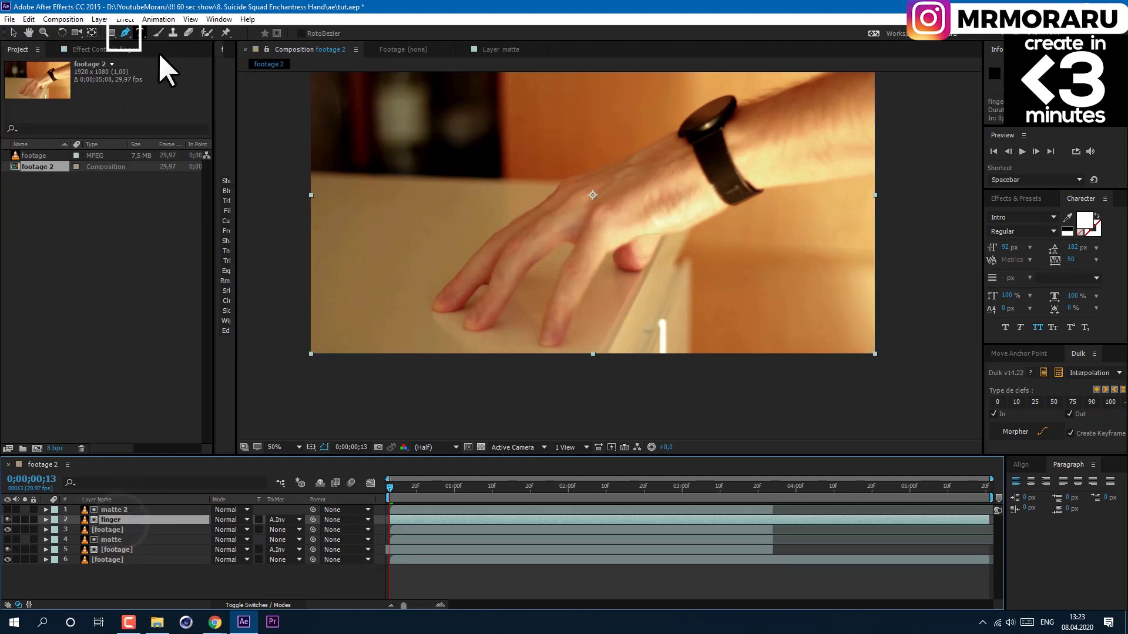
pyautogui.moveTo(659, 227); pyautogui.dragTo(612, 245)
pyautogui.moveTo(600, 269); pyautogui.dragTo(601, 285)
pyautogui.moveTo(633, 301); pyautogui.dragTo(657, 295)
pyautogui.moveTo(674, 269); pyautogui.dragTo(659, 234)
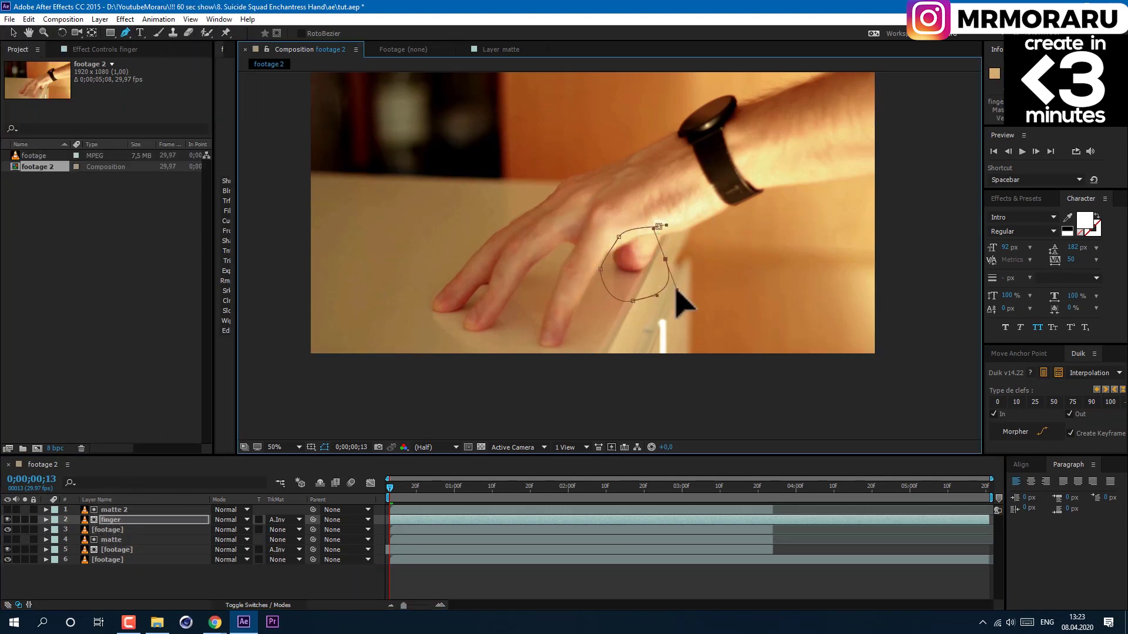
pyautogui.press('f')
pyautogui.moveTo(226, 540); pyautogui.dragTo(228, 540)
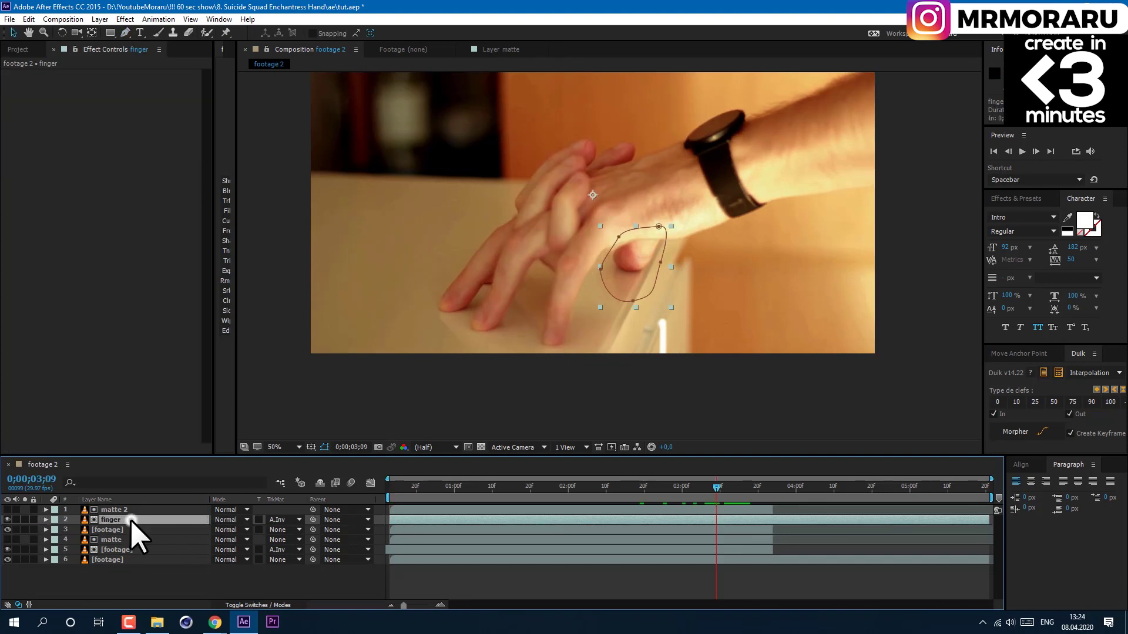
# Keyframe the finger layer's position at 0;00;03;09, then move it up along the hand at 0;00;03;20
pyautogui.click(130, 519)
pyautogui.press('p')
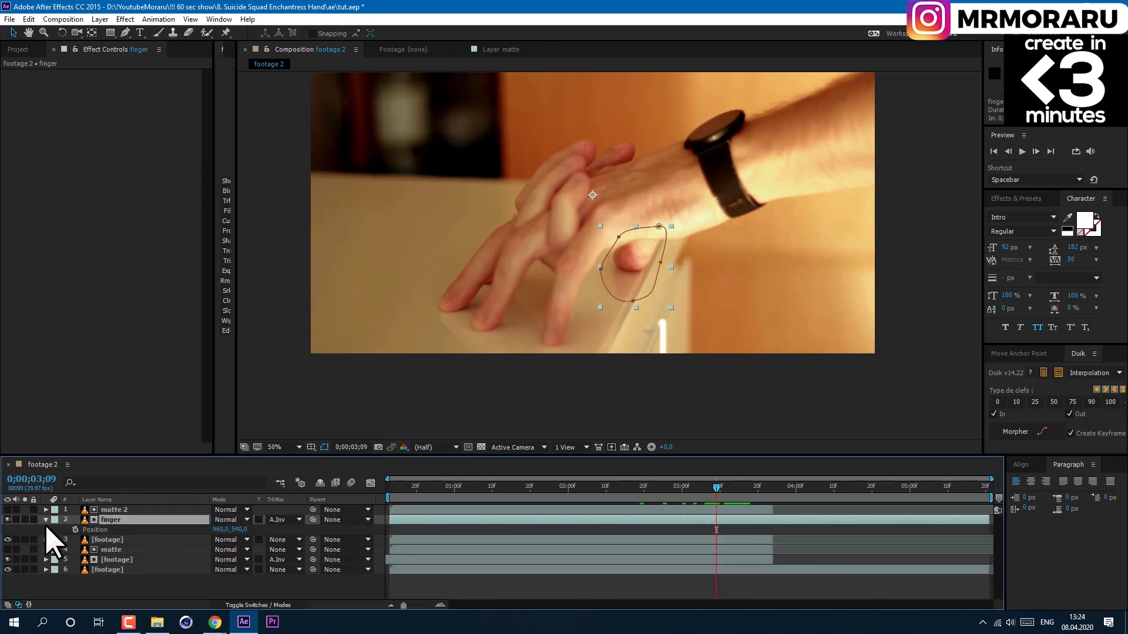
pyautogui.click(76, 528)
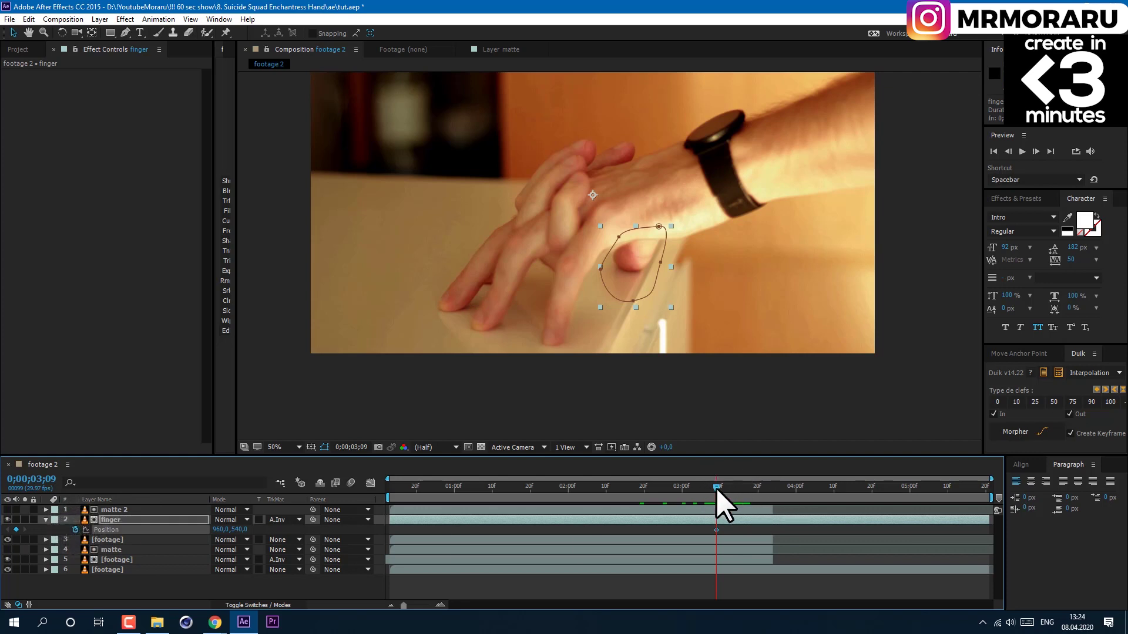
pyautogui.moveTo(717, 488); pyautogui.dragTo(759, 496)
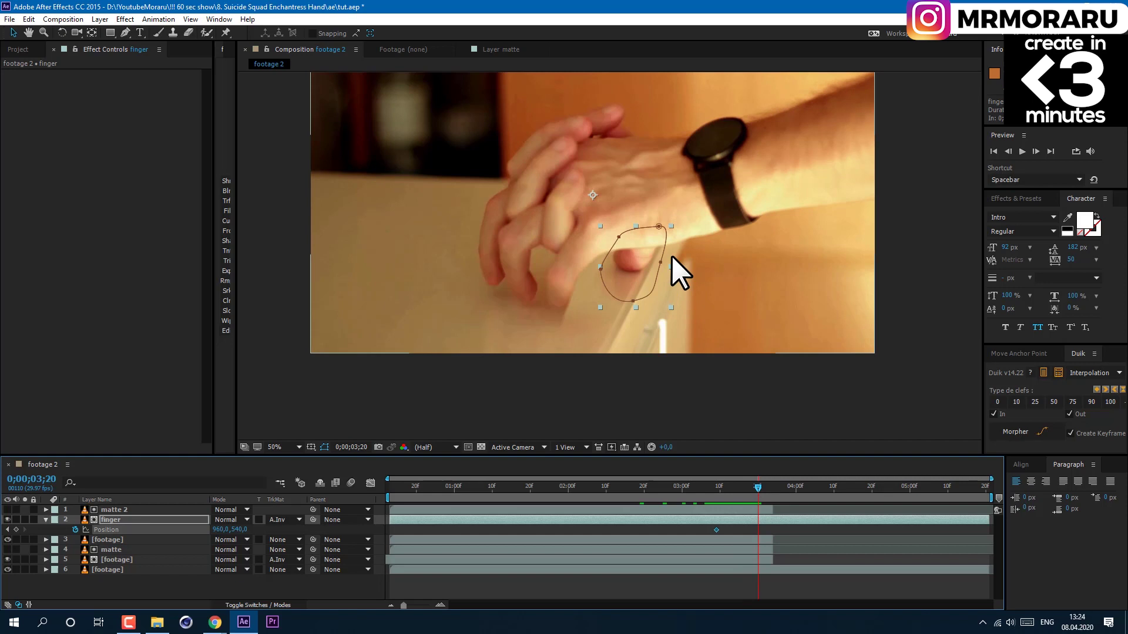
pyautogui.moveTo(627, 263); pyautogui.dragTo(644, 232)
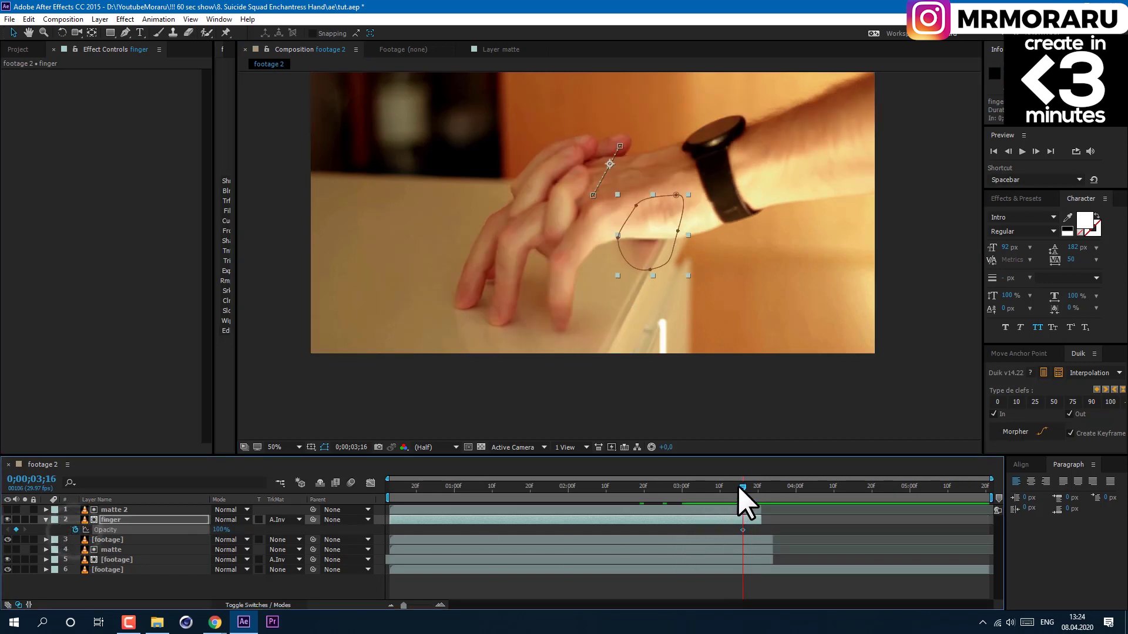
# Fade out the finger layer with opacity keyframes and adjust their timing to around 0;00;03;16
pyautogui.click(758, 487)
pyautogui.moveTo(222, 531); pyautogui.dragTo(66, 541)
pyautogui.press('j')
pyautogui.moveTo(741, 531)
pyautogui.mouseDown()
pyautogui.moveTo(727, 531)
pyautogui.moveTo(750, 531)
pyautogui.mouseUp()
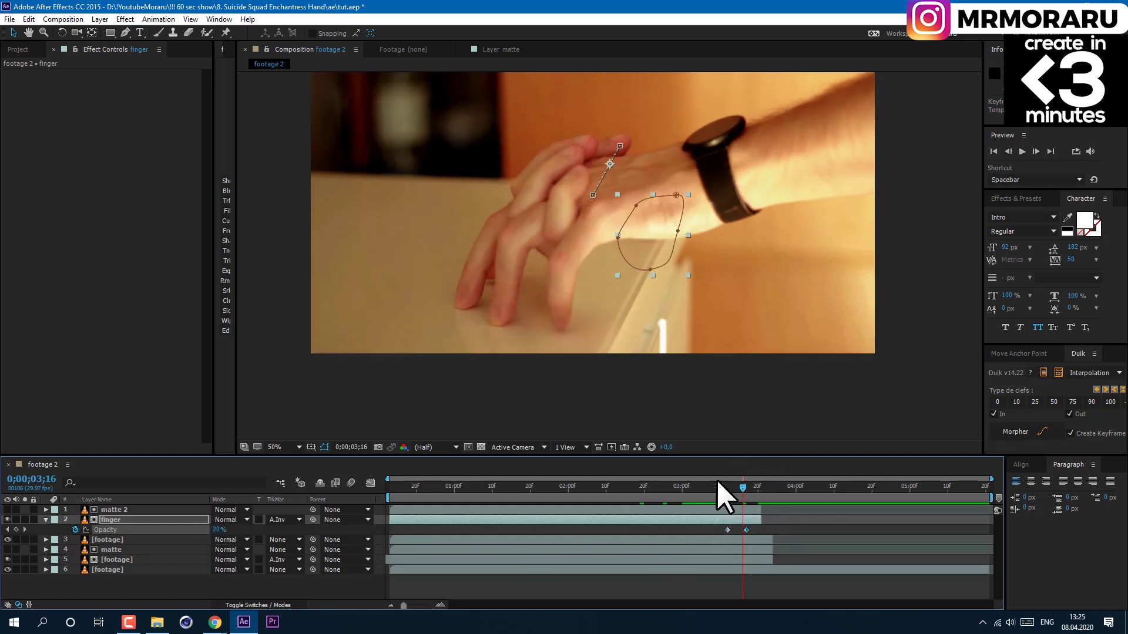
pyautogui.moveTo(722, 485); pyautogui.dragTo(747, 505)
# At 0;00;03;24, duplicate the bottom footage layer and move the copy to the top of the layer stack
pyautogui.moveTo(763, 524); pyautogui.dragTo(773, 524)
pyautogui.click(130, 561)
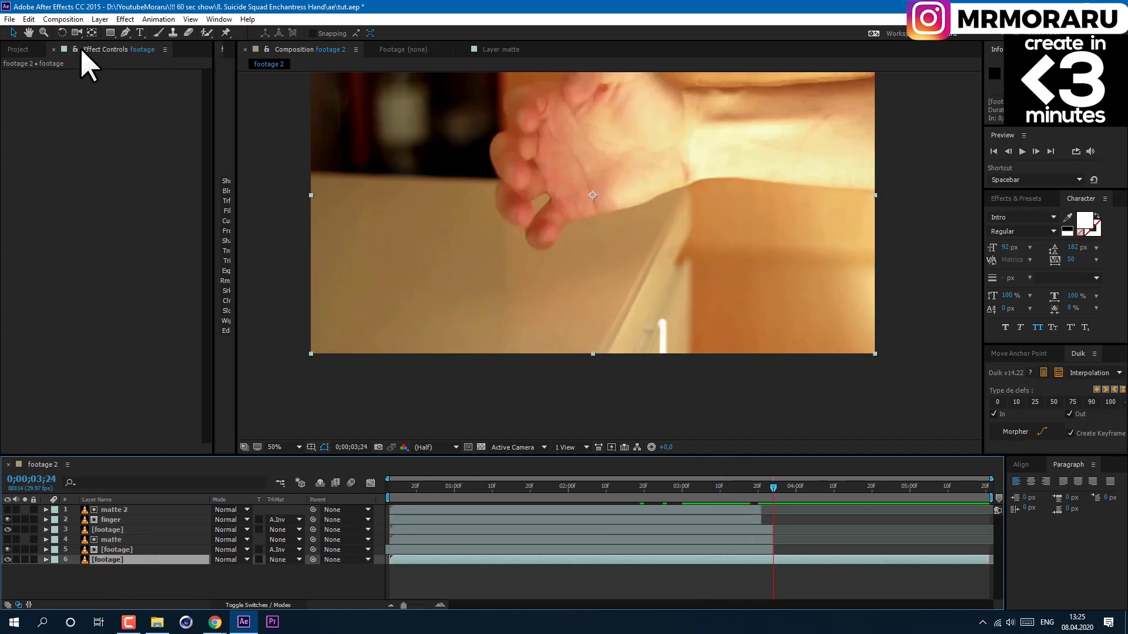
pyautogui.click(28, 19)
pyautogui.click(68, 170)
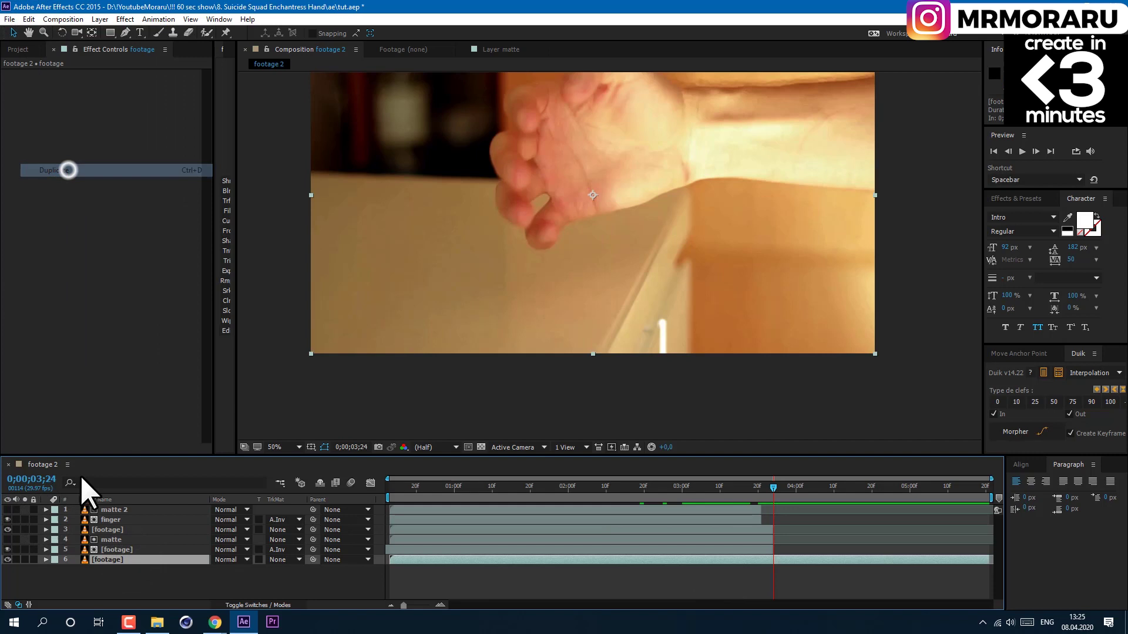
pyautogui.moveTo(114, 561); pyautogui.dragTo(119, 508)
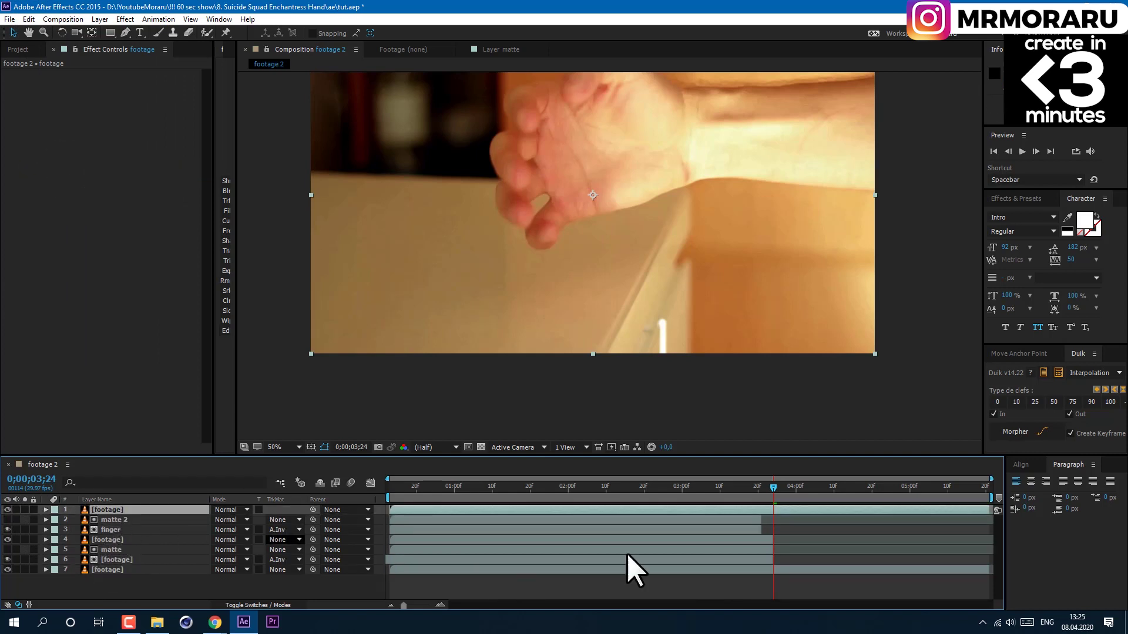
# Freeze the top footage layer on the frame at 0;00;03;24 and trim its start to that time
pyautogui.rightClick(777, 509)
pyautogui.moveTo(864, 118)
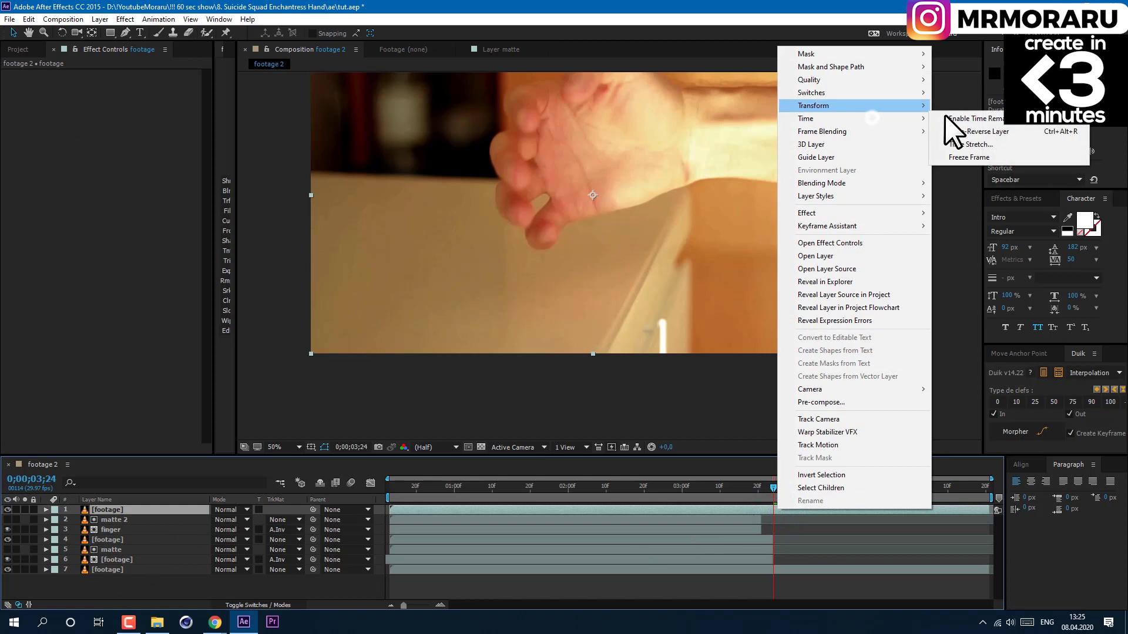
pyautogui.click(964, 158)
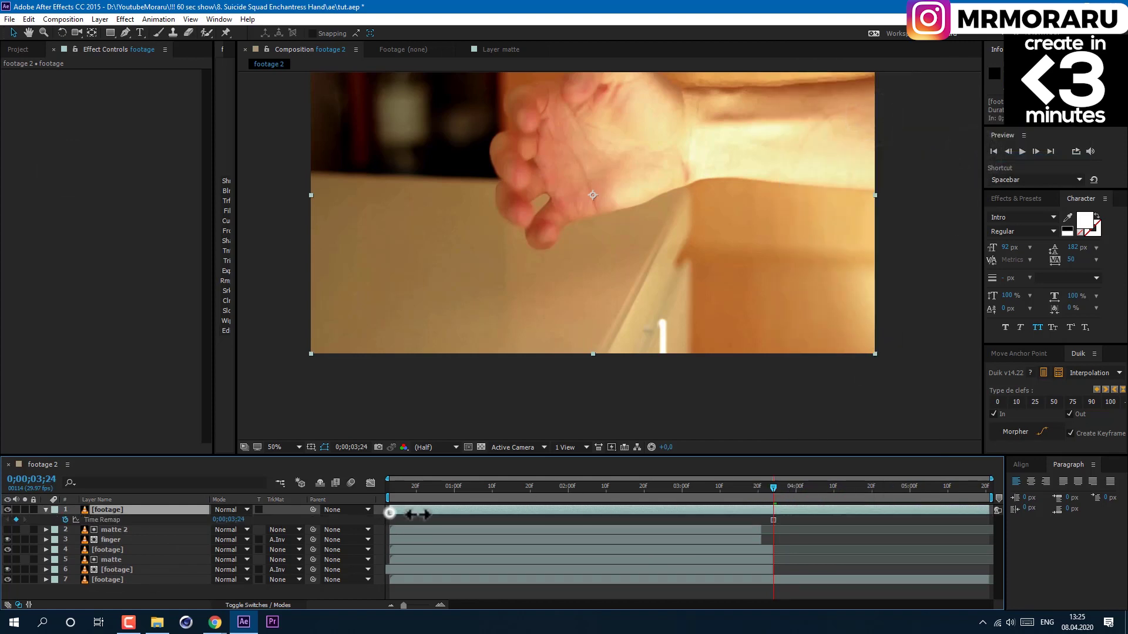
pyautogui.moveTo(389, 513); pyautogui.dragTo(707, 515)
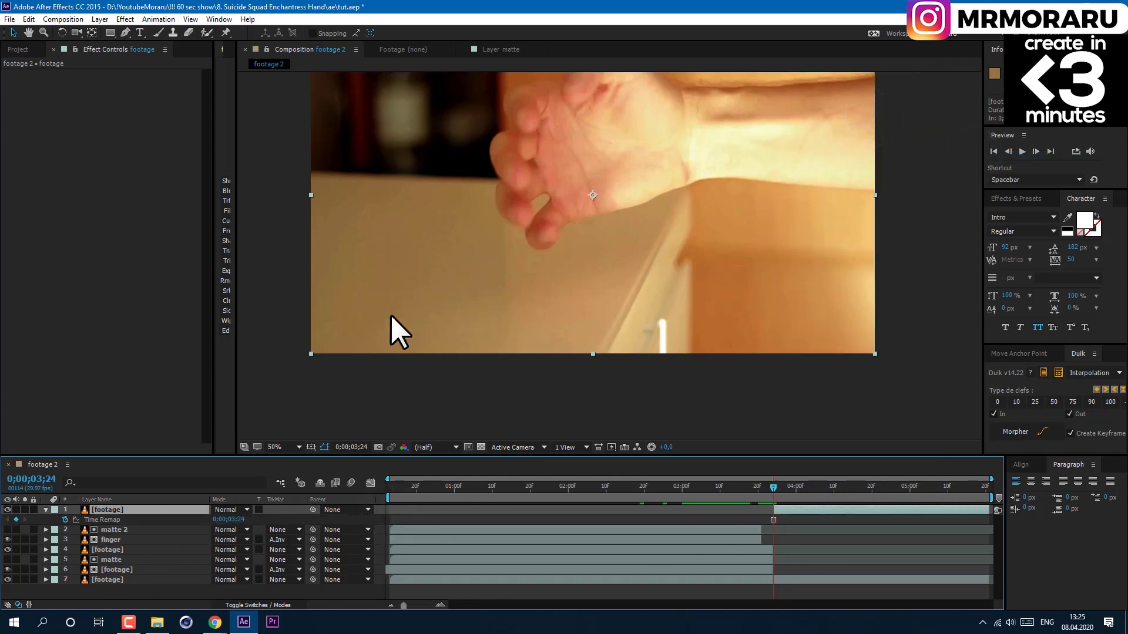
# Draw a closed Pen tool mask around the palm and forearm on the frozen top footage layer
pyautogui.click(125, 33)
pyautogui.moveTo(886, 78); pyautogui.dragTo(860, 83)
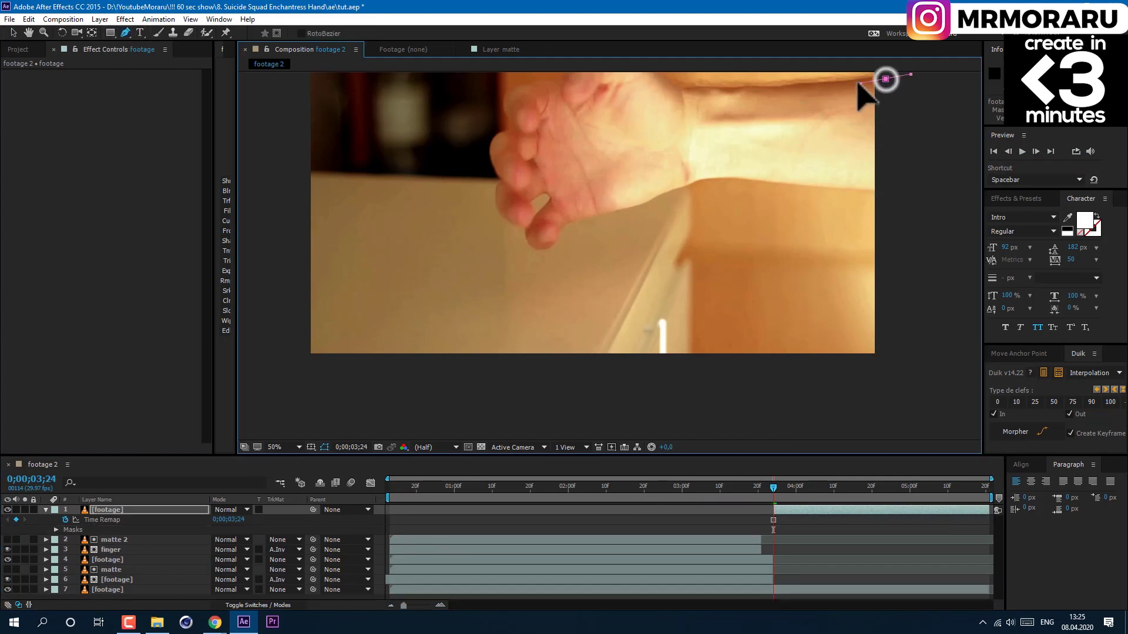
pyautogui.moveTo(564, 199); pyautogui.dragTo(578, 204)
pyautogui.moveTo(646, 191); pyautogui.dragTo(677, 182)
pyautogui.moveTo(749, 174); pyautogui.dragTo(756, 178)
pyautogui.moveTo(883, 191); pyautogui.dragTo(897, 194)
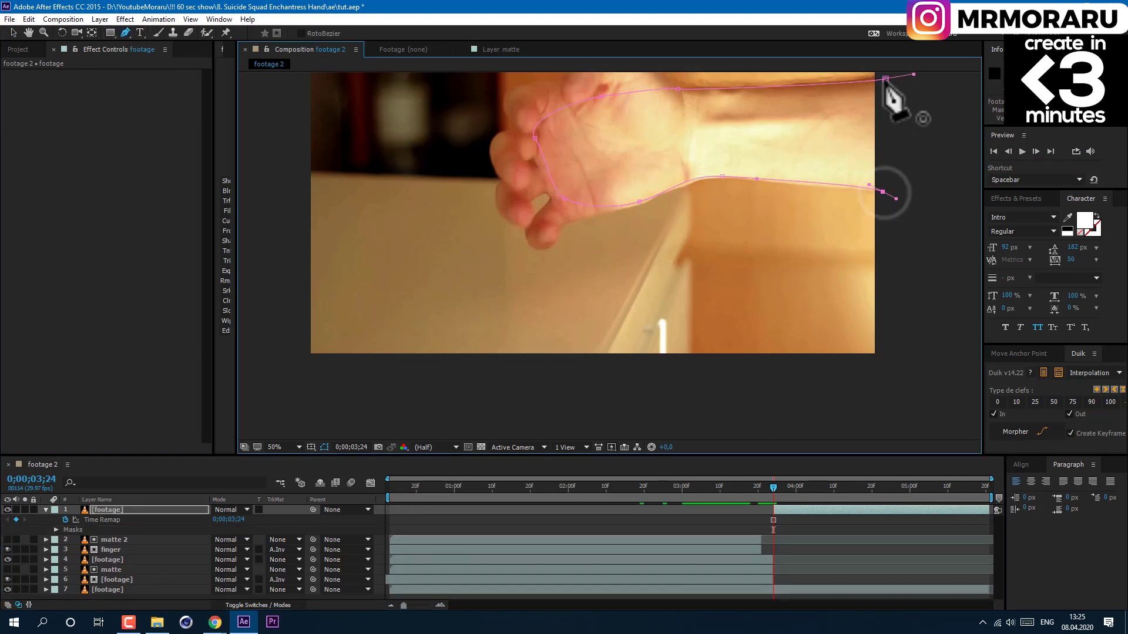
pyautogui.click(885, 79)
# Shift the frozen top footage layer to start at 0;00;03;20 and trim its end just past 0;00;03;24
pyautogui.moveTo(786, 510); pyautogui.dragTo(771, 509)
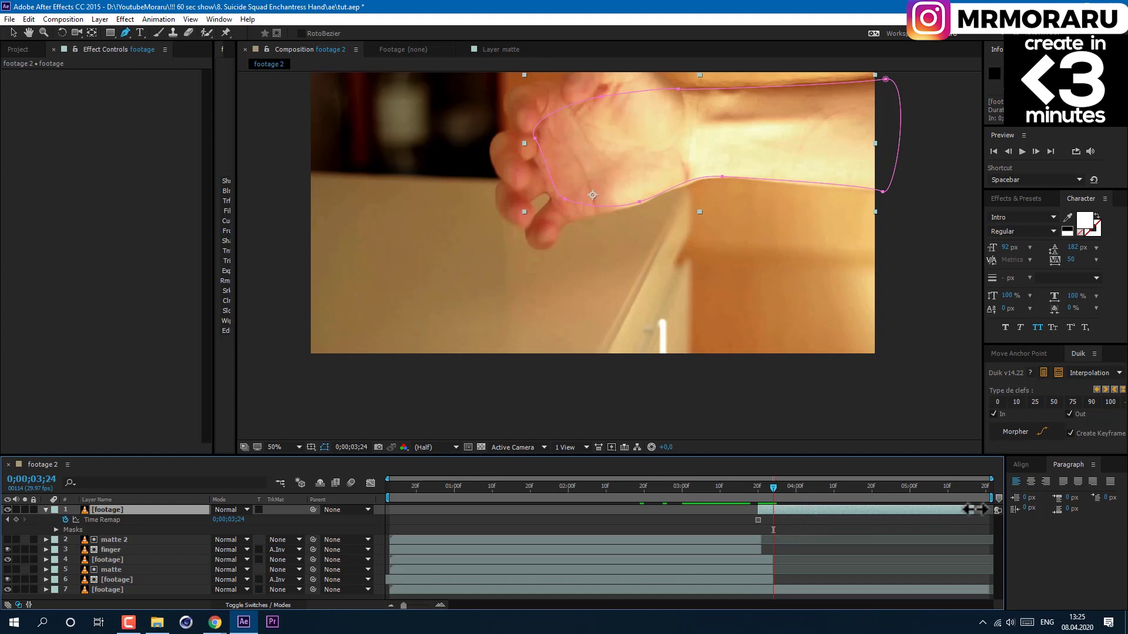
pyautogui.hotkey('alt', ']')
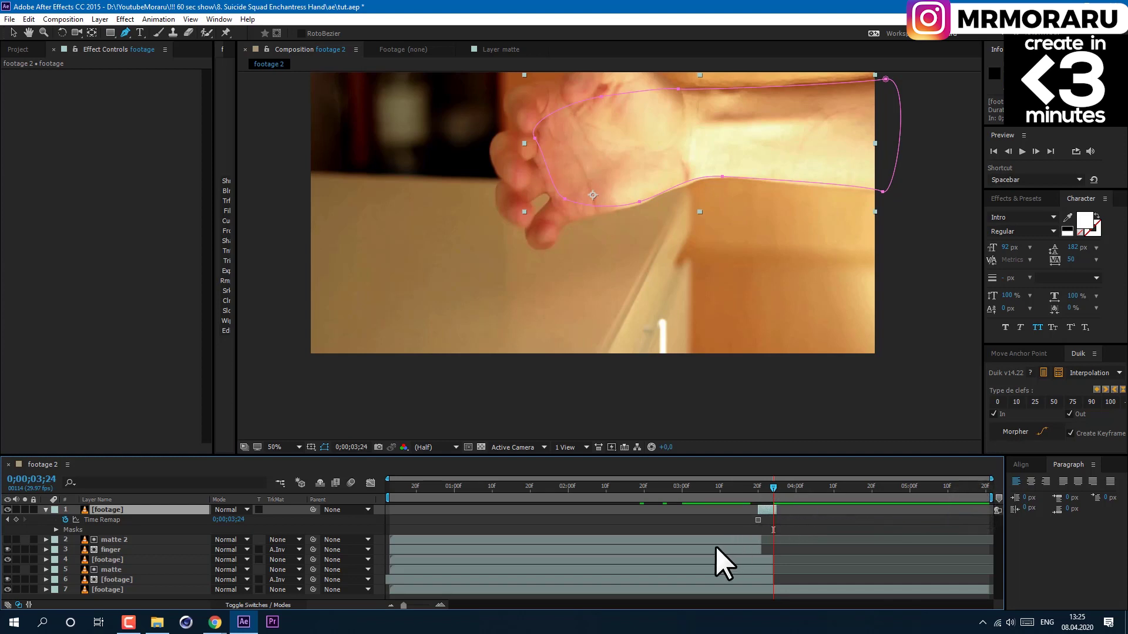
# Add position, rotation and opacity keyframes to the frozen top footage layer at 0;00;03;24
pyautogui.press('p')
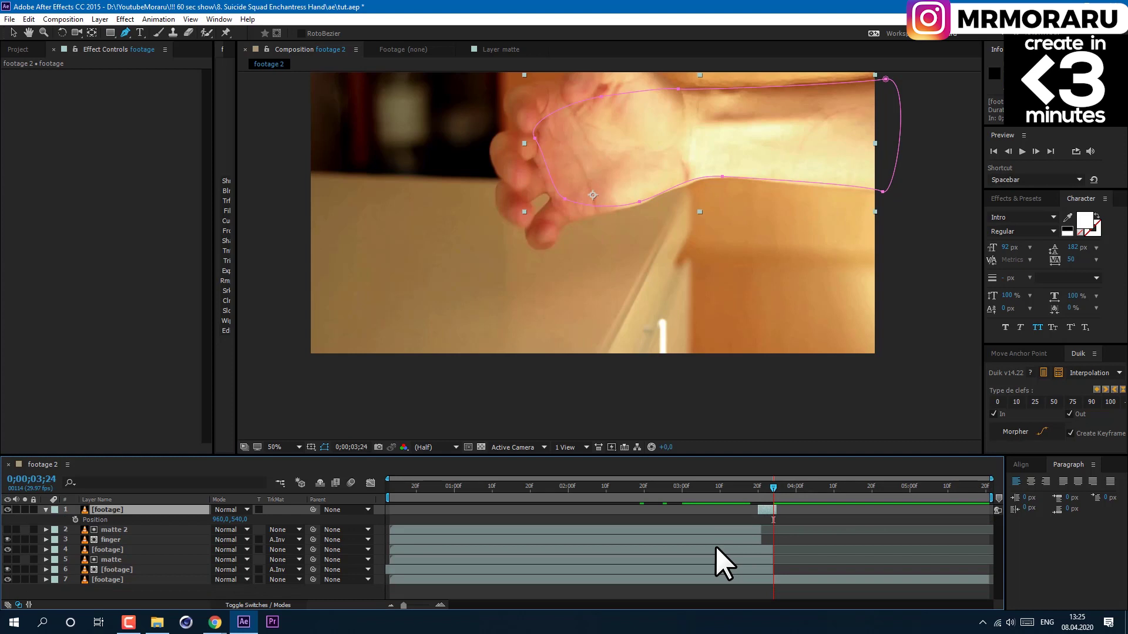
pyautogui.hotkey('shift', 'r')
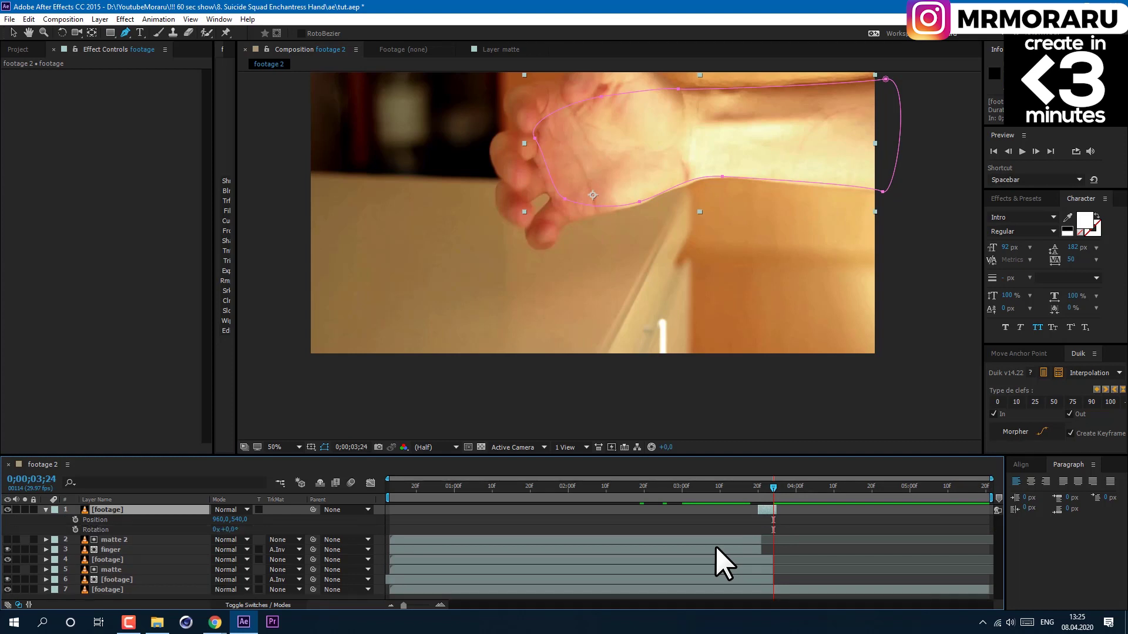
pyautogui.hotkey('shift', 't')
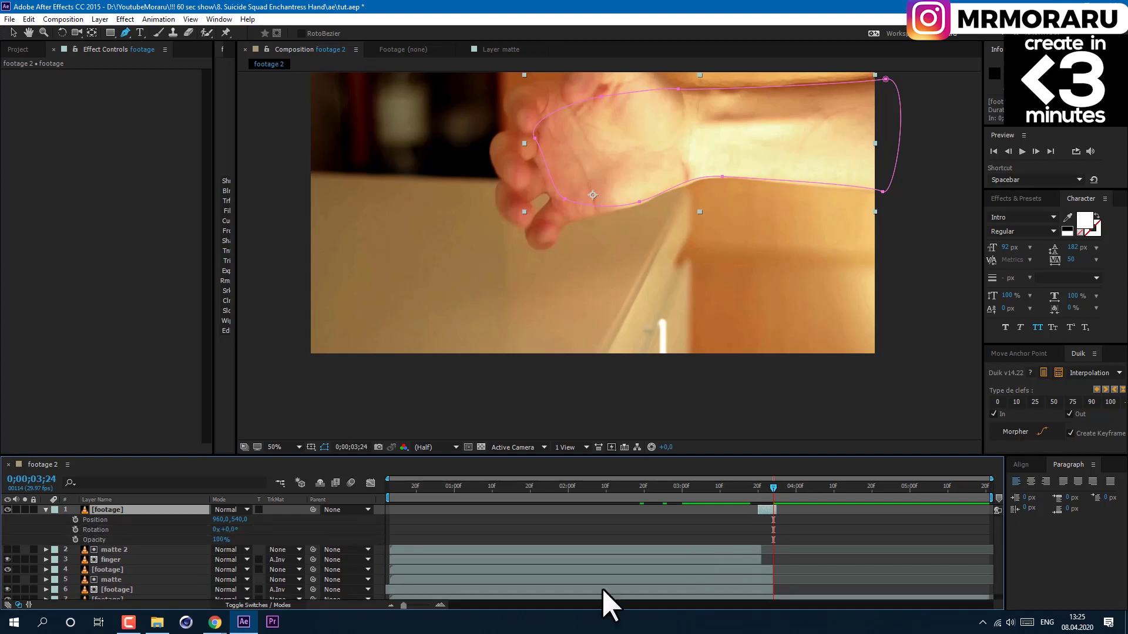
pyautogui.click(75, 529)
pyautogui.click(76, 540)
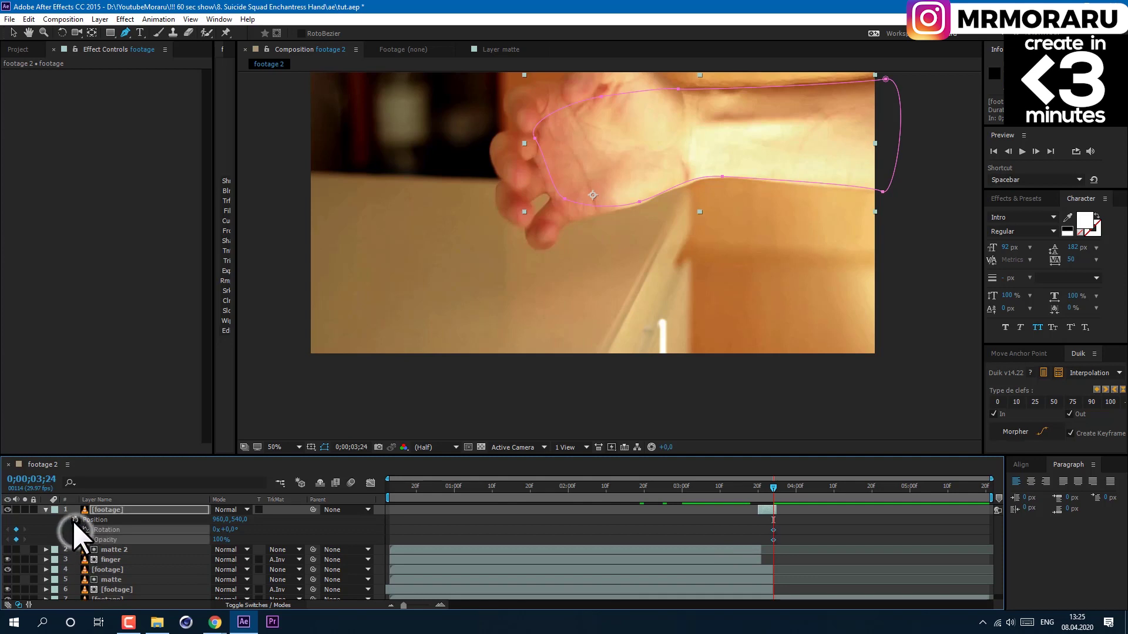
pyautogui.click(74, 520)
# At 0;00;03;20, set the frozen layer's rotation to -11° and position to 1078, 746, and make it fully transparent
pyautogui.click(753, 523)
pyautogui.moveTo(773, 486); pyautogui.dragTo(758, 488)
pyautogui.moveTo(232, 530)
pyautogui.mouseDown()
pyautogui.moveTo(217, 531)
pyautogui.moveTo(225, 531)
pyautogui.mouseUp()
pyautogui.press('v')
pyautogui.moveTo(715, 108); pyautogui.dragTo(750, 170)
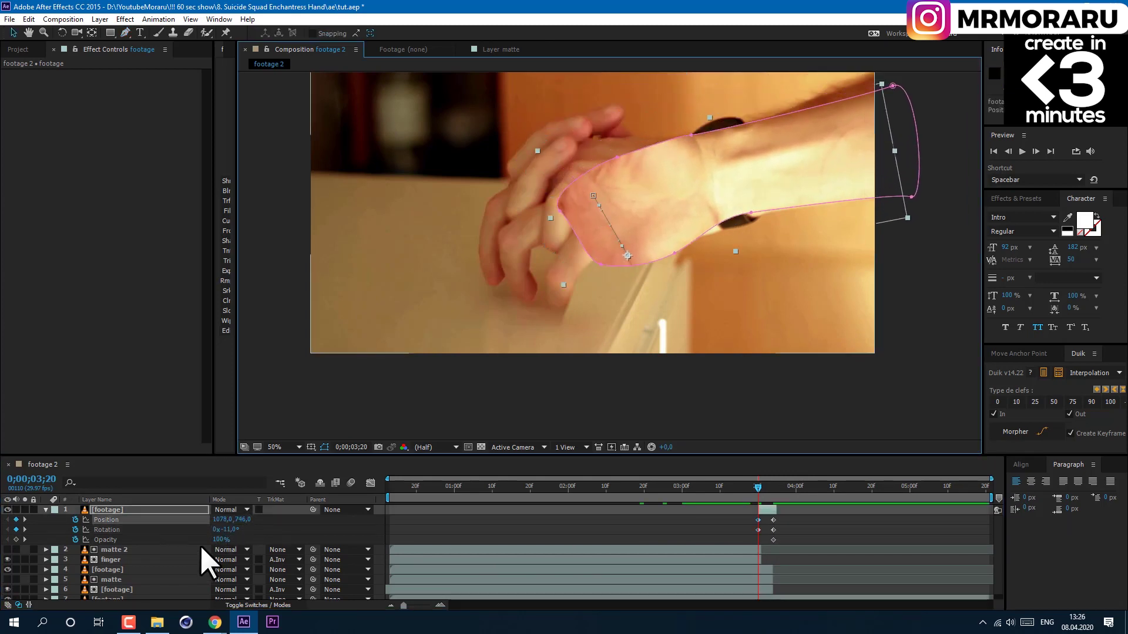
pyautogui.moveTo(199, 540); pyautogui.dragTo(194, 540)
# Set the mask feather of the frozen top footage layer to 150 pixels
pyautogui.press('f')
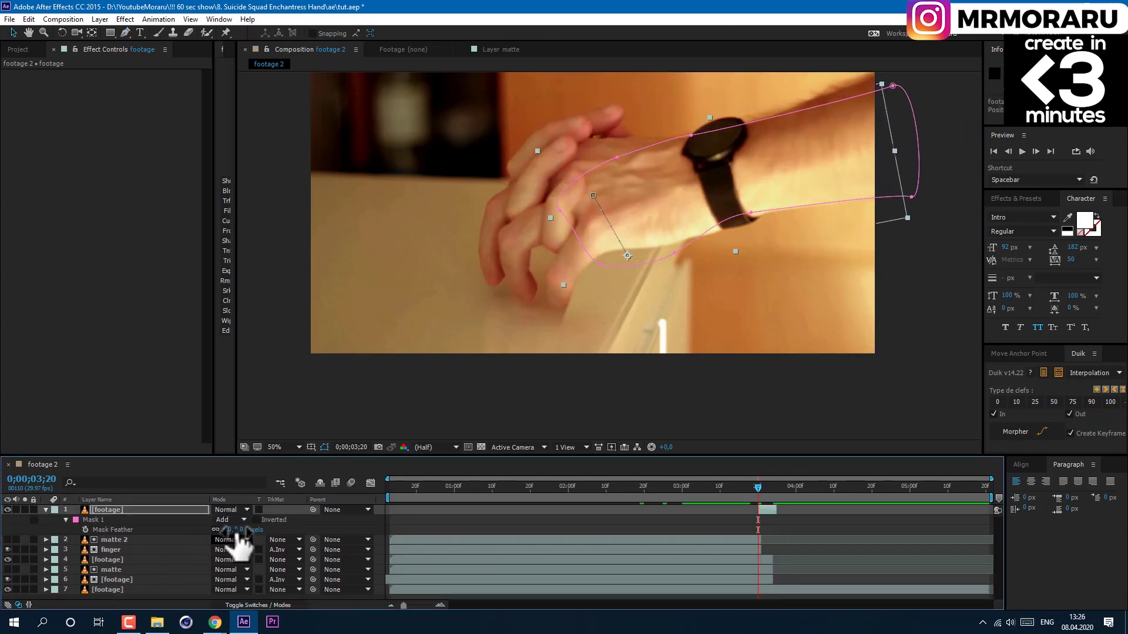
pyautogui.write('10')
pyautogui.press('Return')
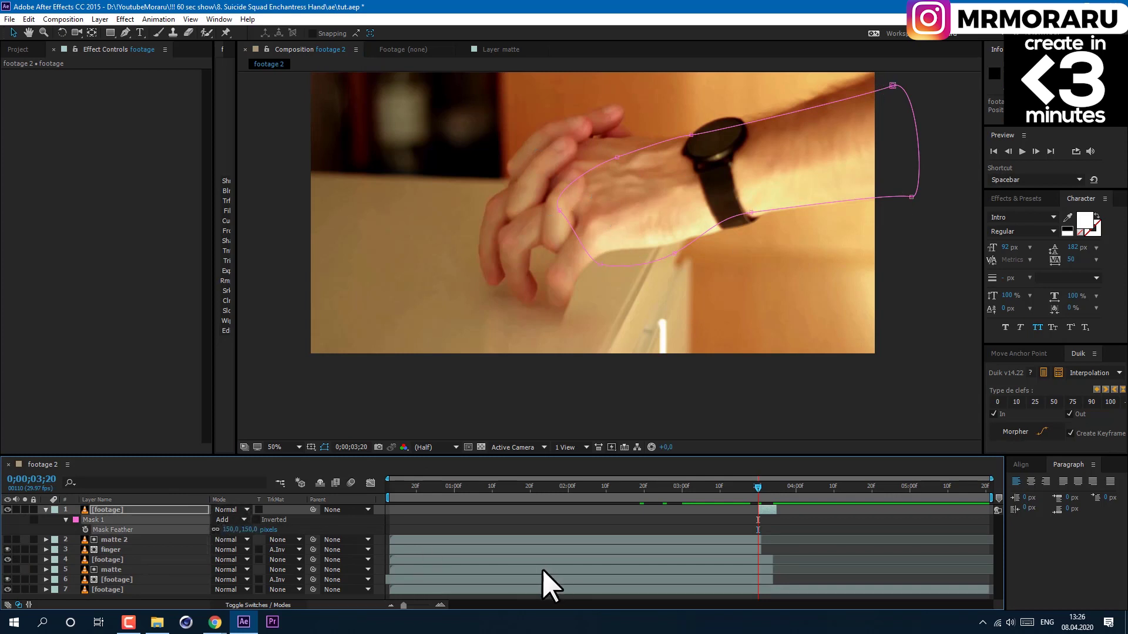